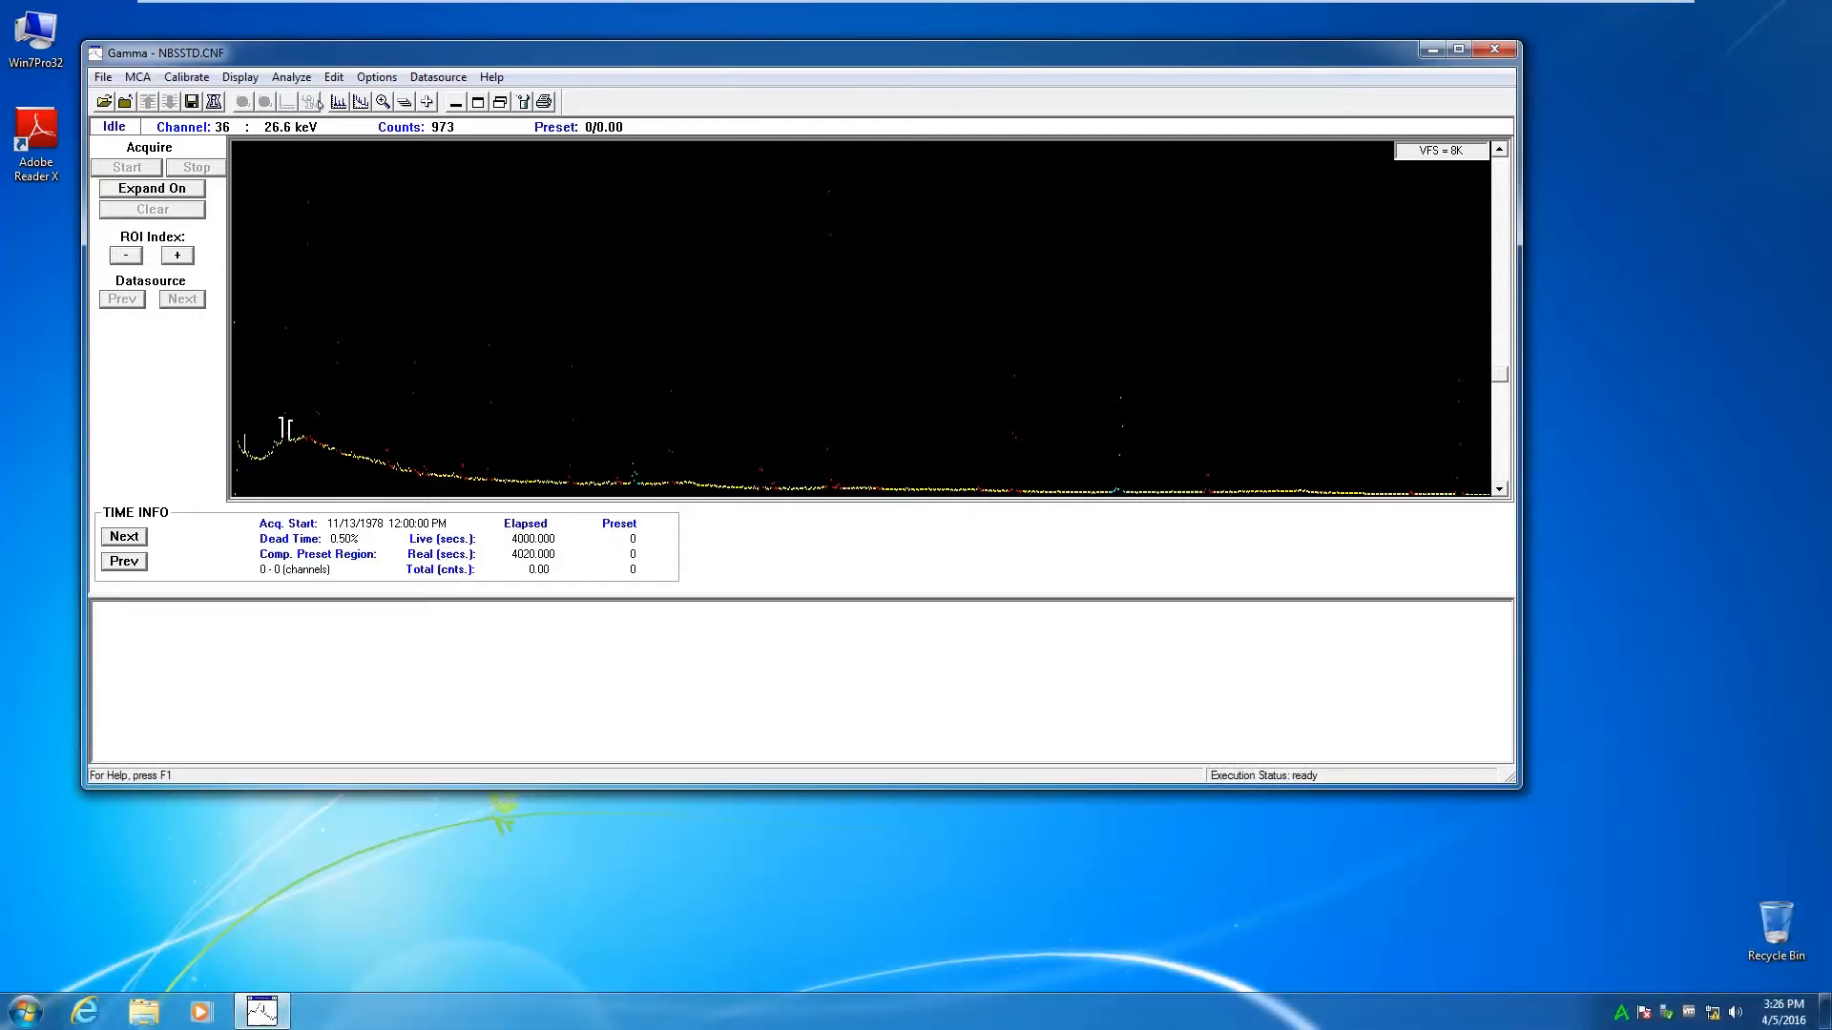
Step: Start Geometry Composer and open 60-mm-H2O-in MBKr.geo from the Laboratory folder's SIMPLIFIED_MARINELLI_BEAKER subfolder
{"action": "left_click", "coordinate": [369, 78]}
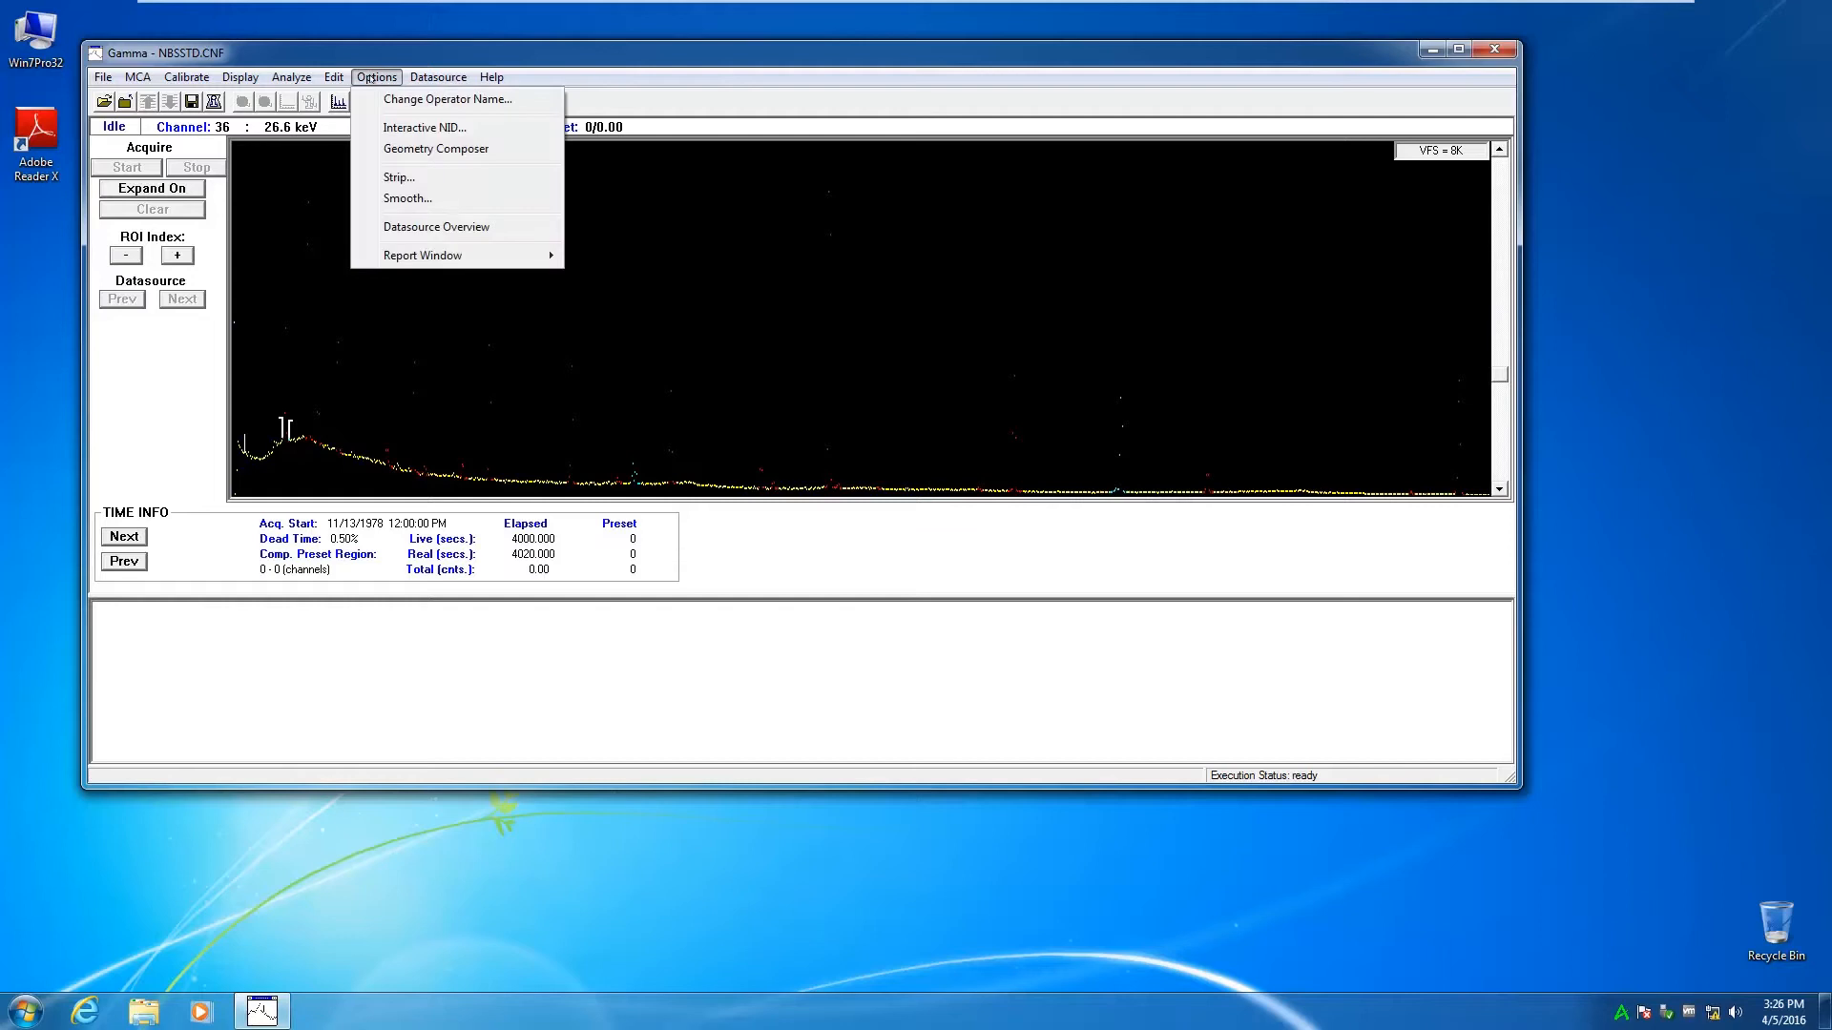
{"action": "left_click", "coordinate": [491, 152]}
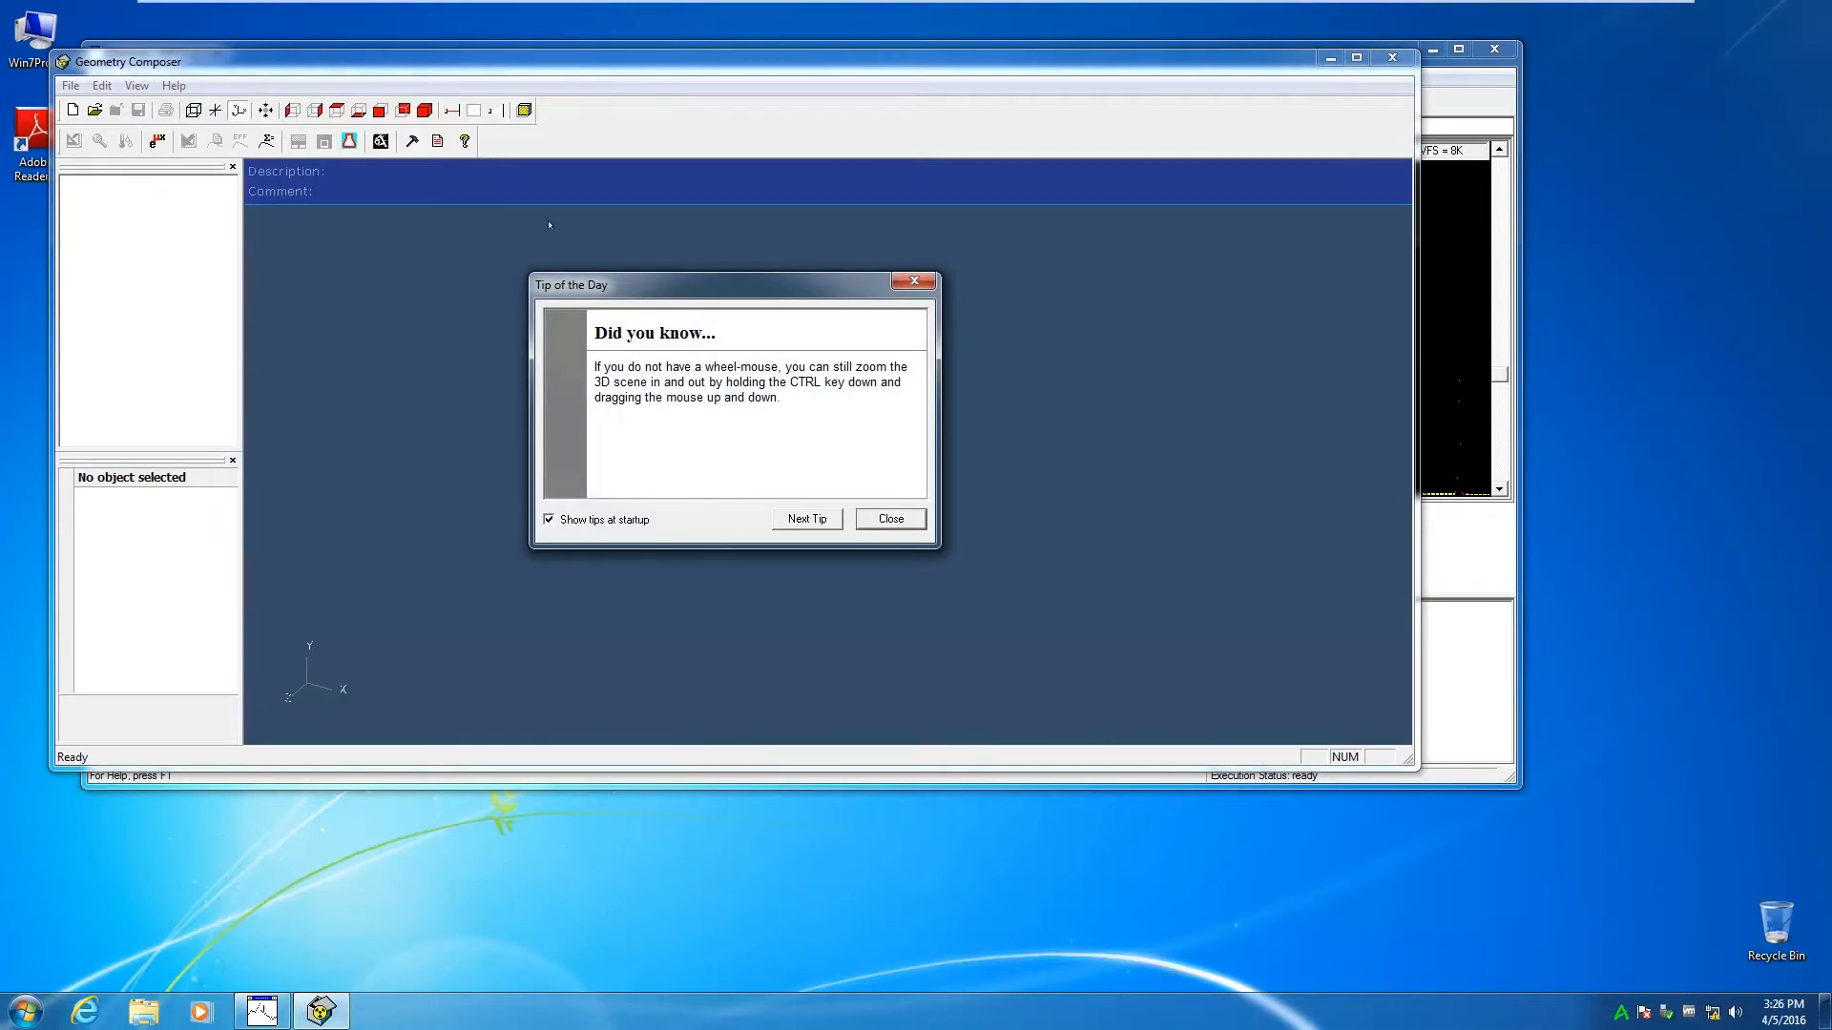
{"action": "left_click", "coordinate": [895, 520]}
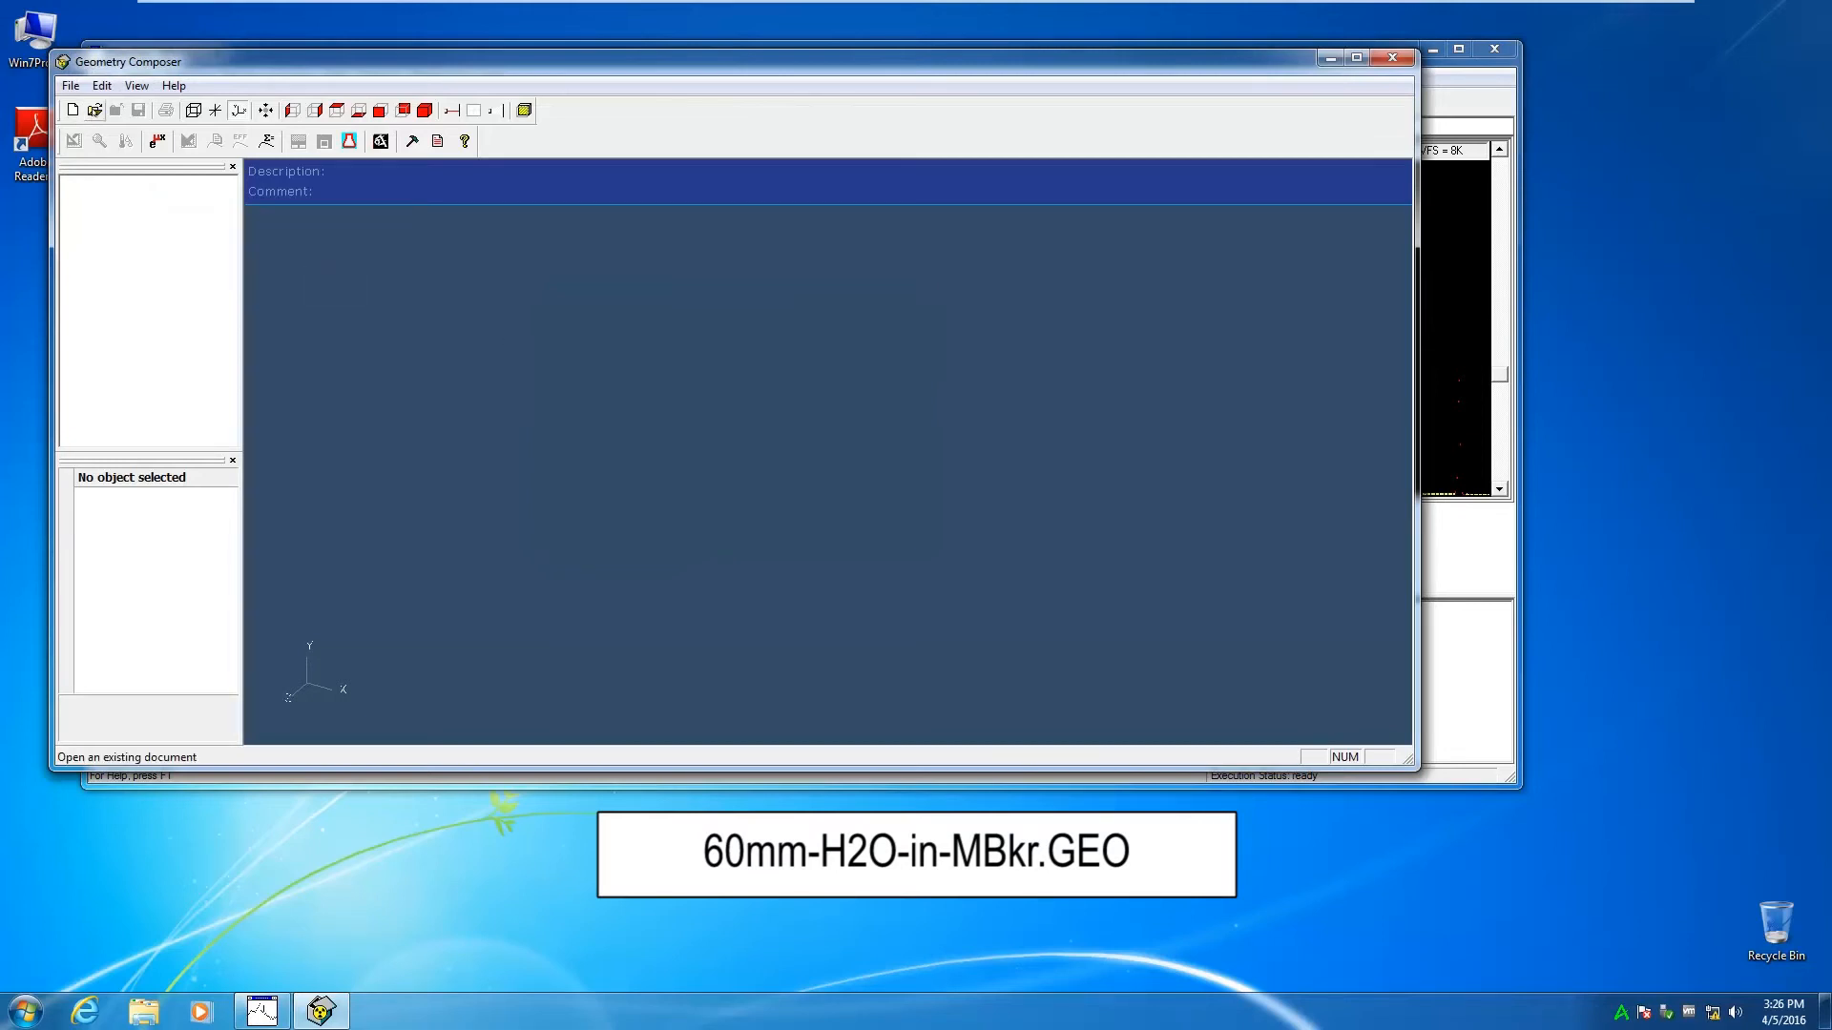
{"action": "left_click", "coordinate": [95, 110]}
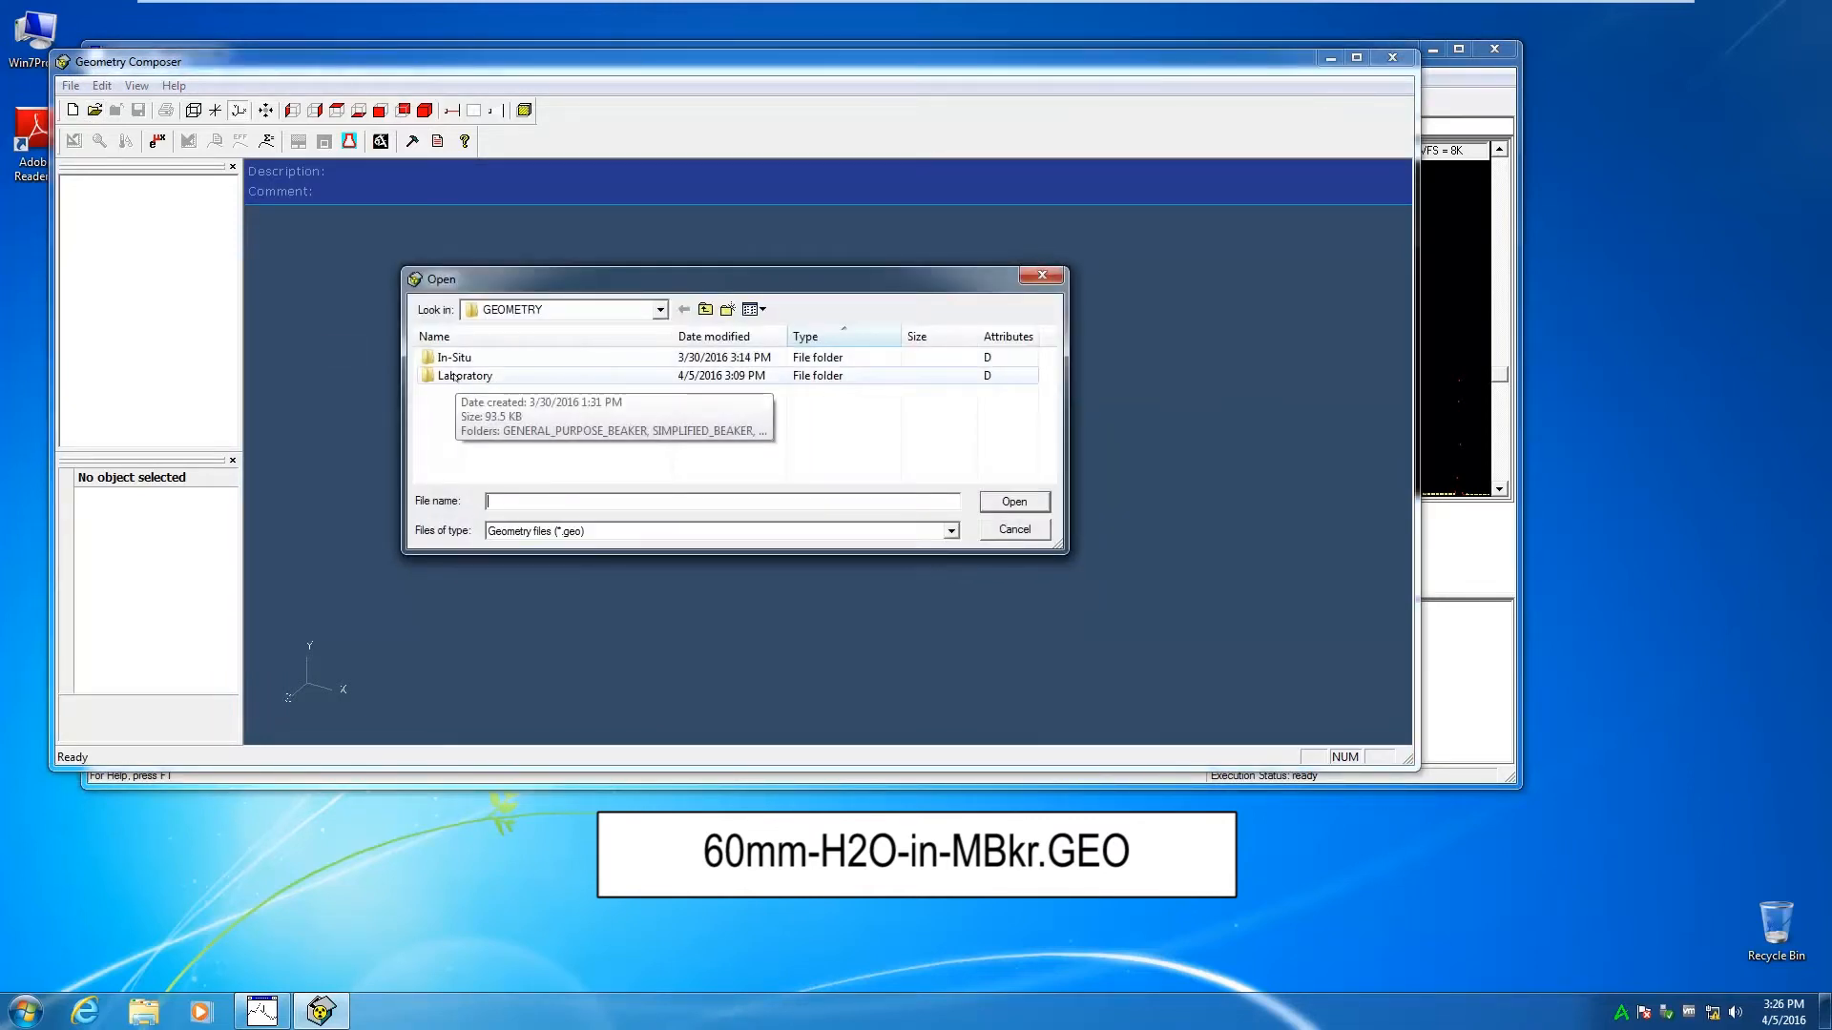
{"action": "double_click", "coordinate": [454, 376]}
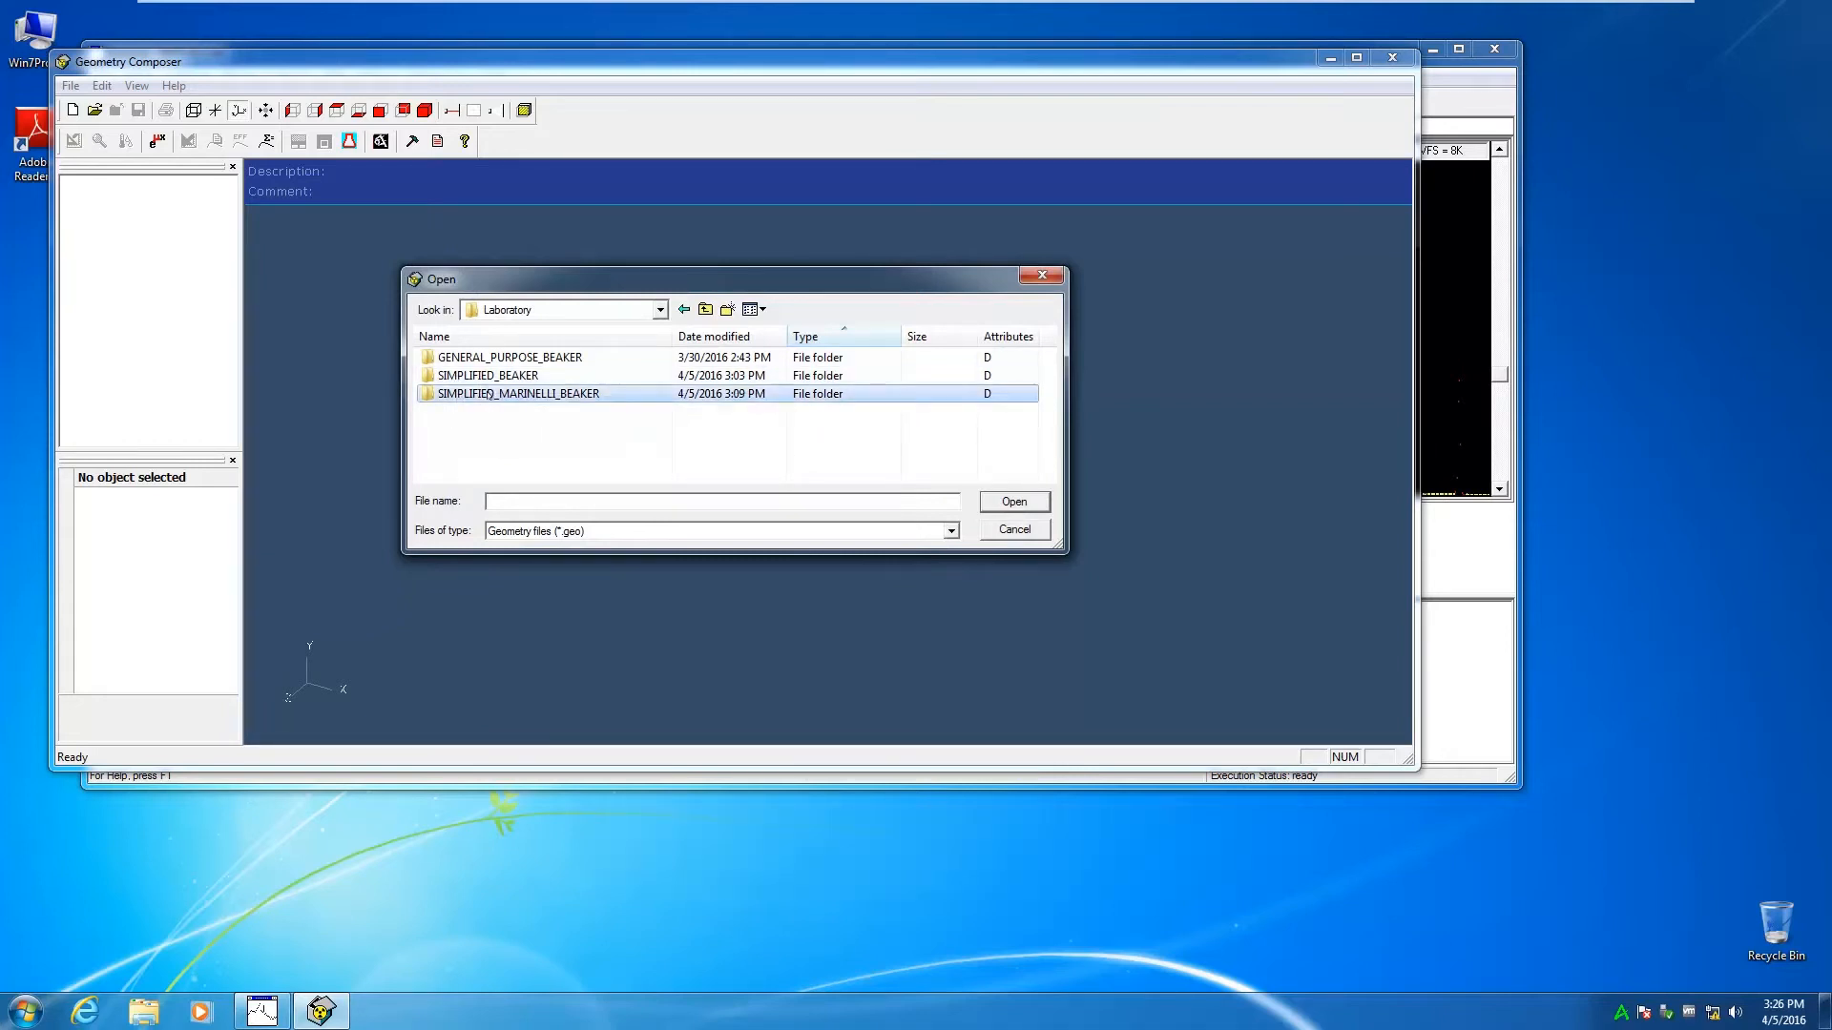
{"action": "double_click", "coordinate": [486, 393]}
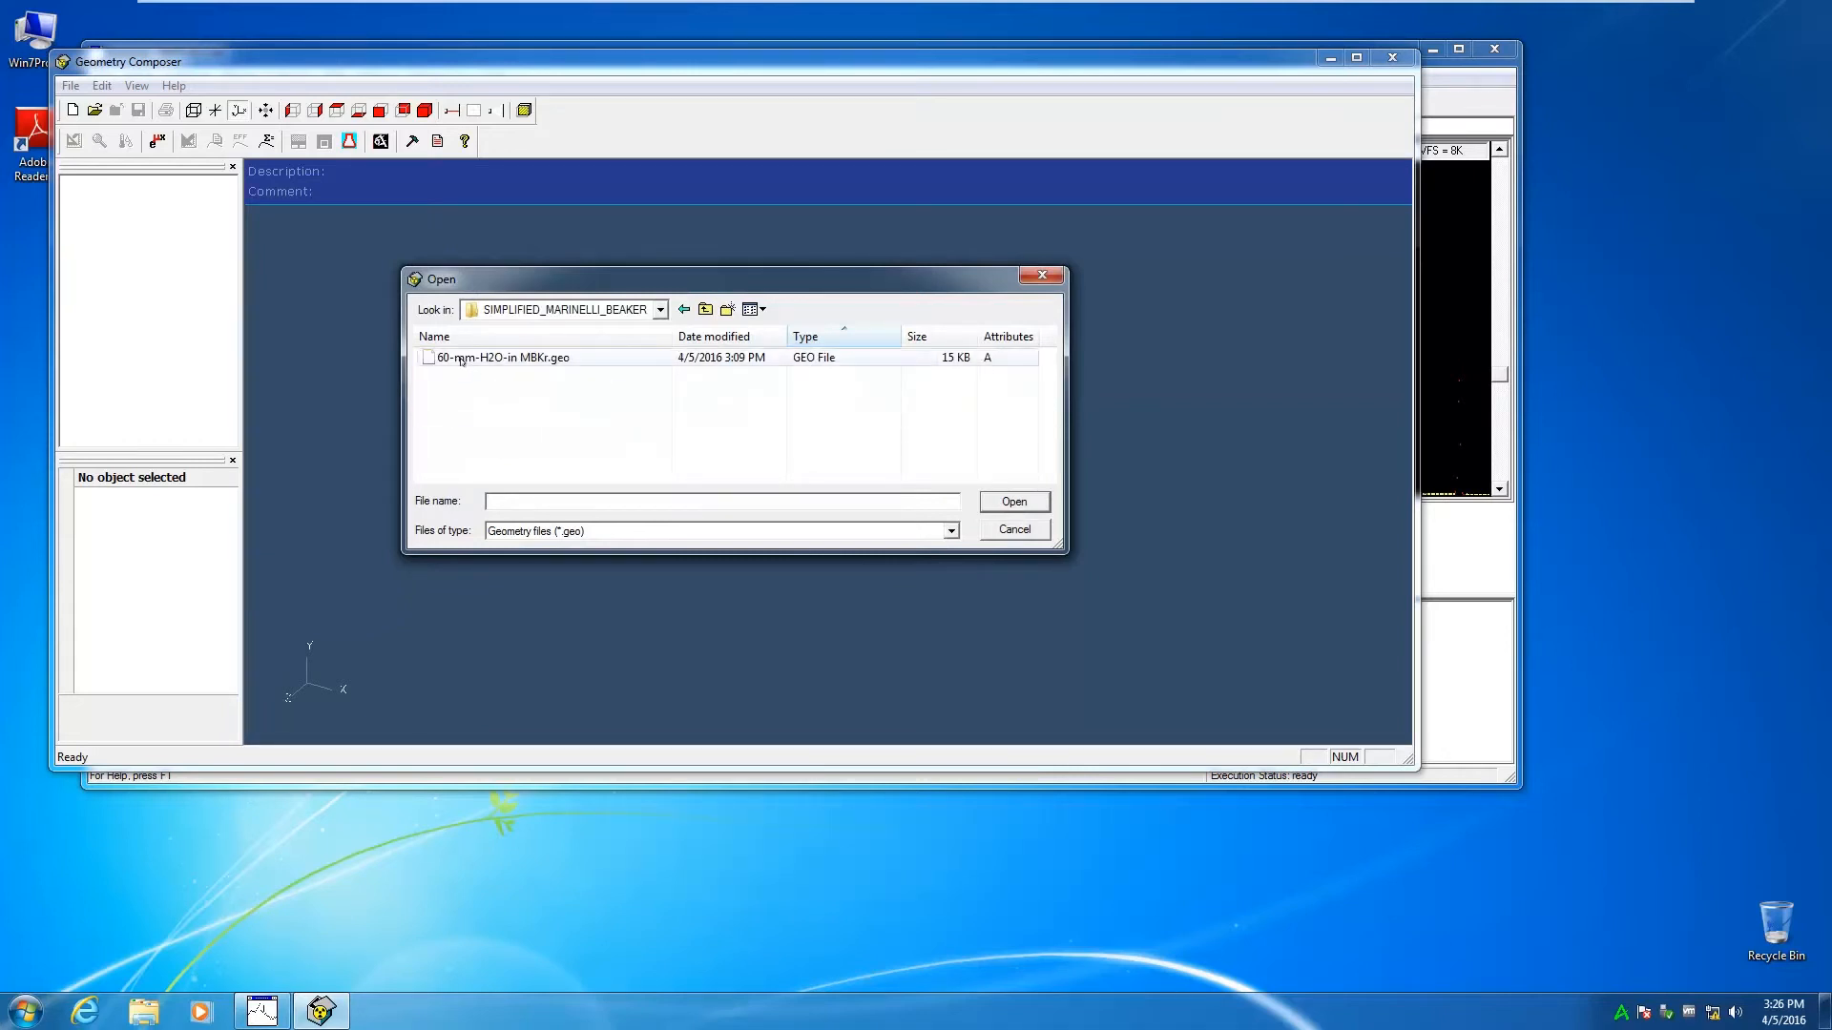
{"action": "double_click", "coordinate": [462, 358]}
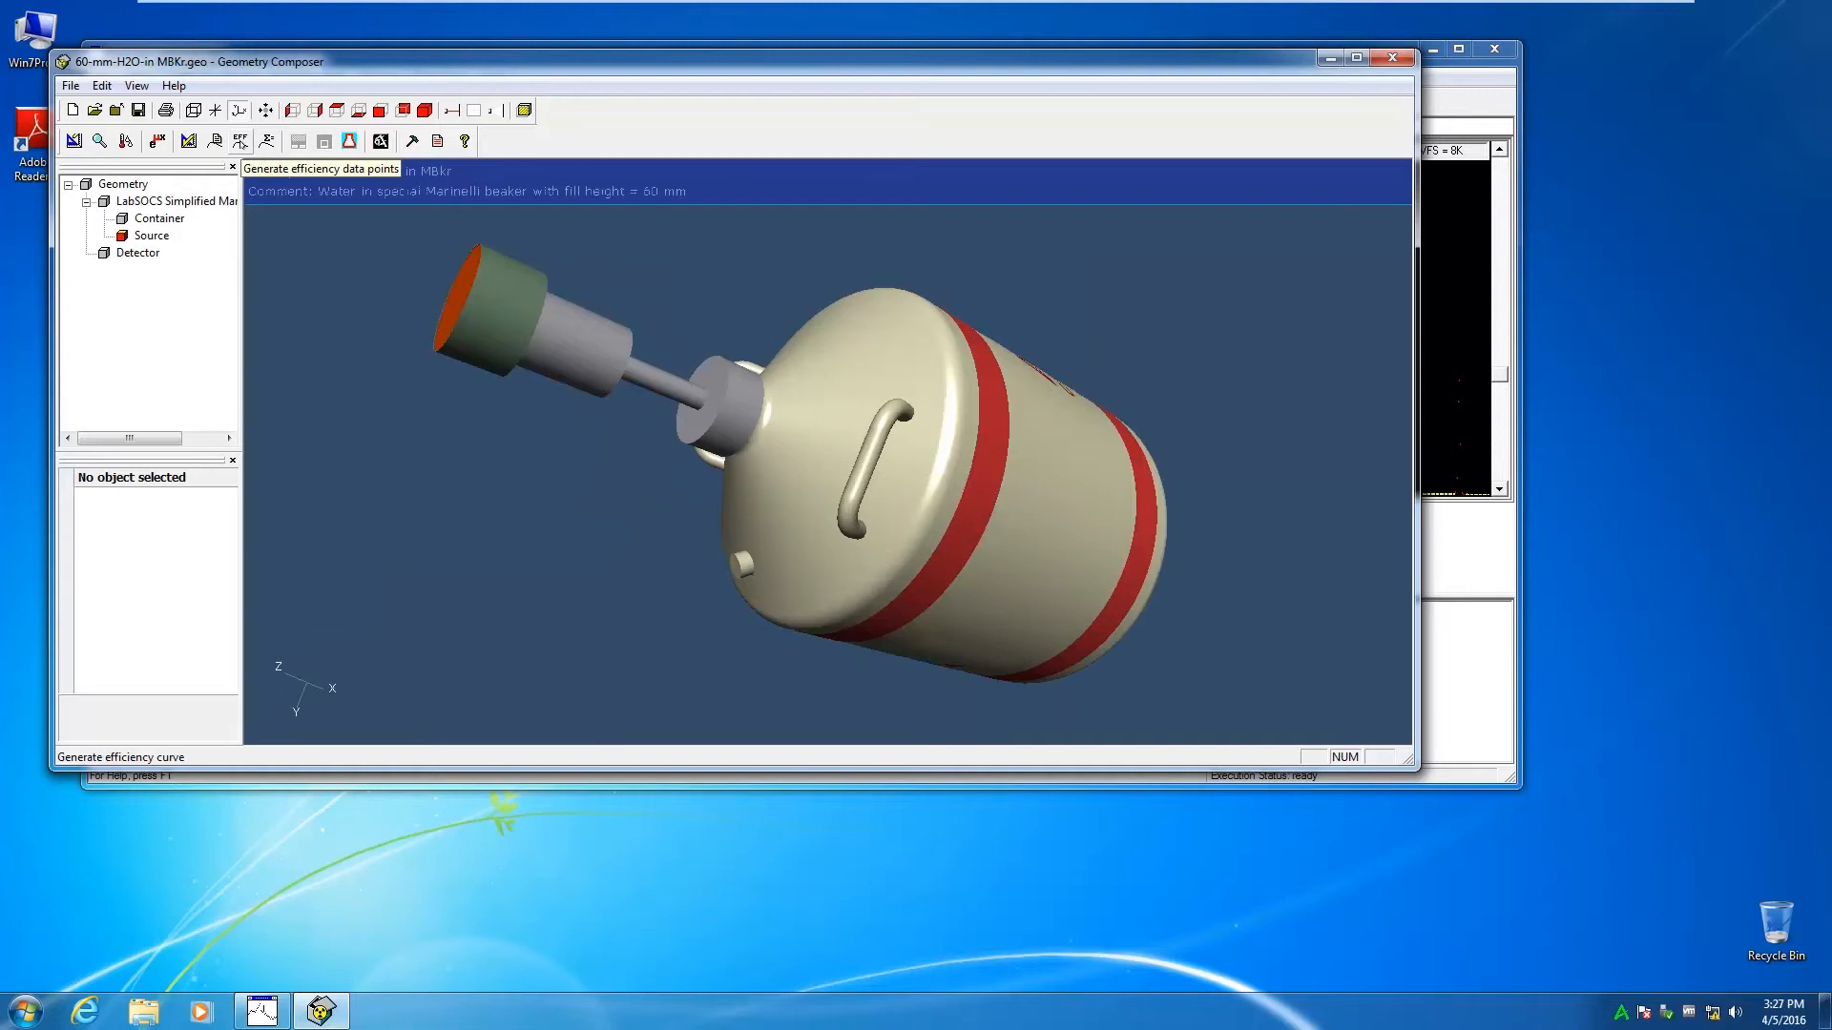
Step: Generate the efficiency data points for the Marinelli beaker geometry and exit Geometry Composer
{"action": "left_click", "coordinate": [239, 141]}
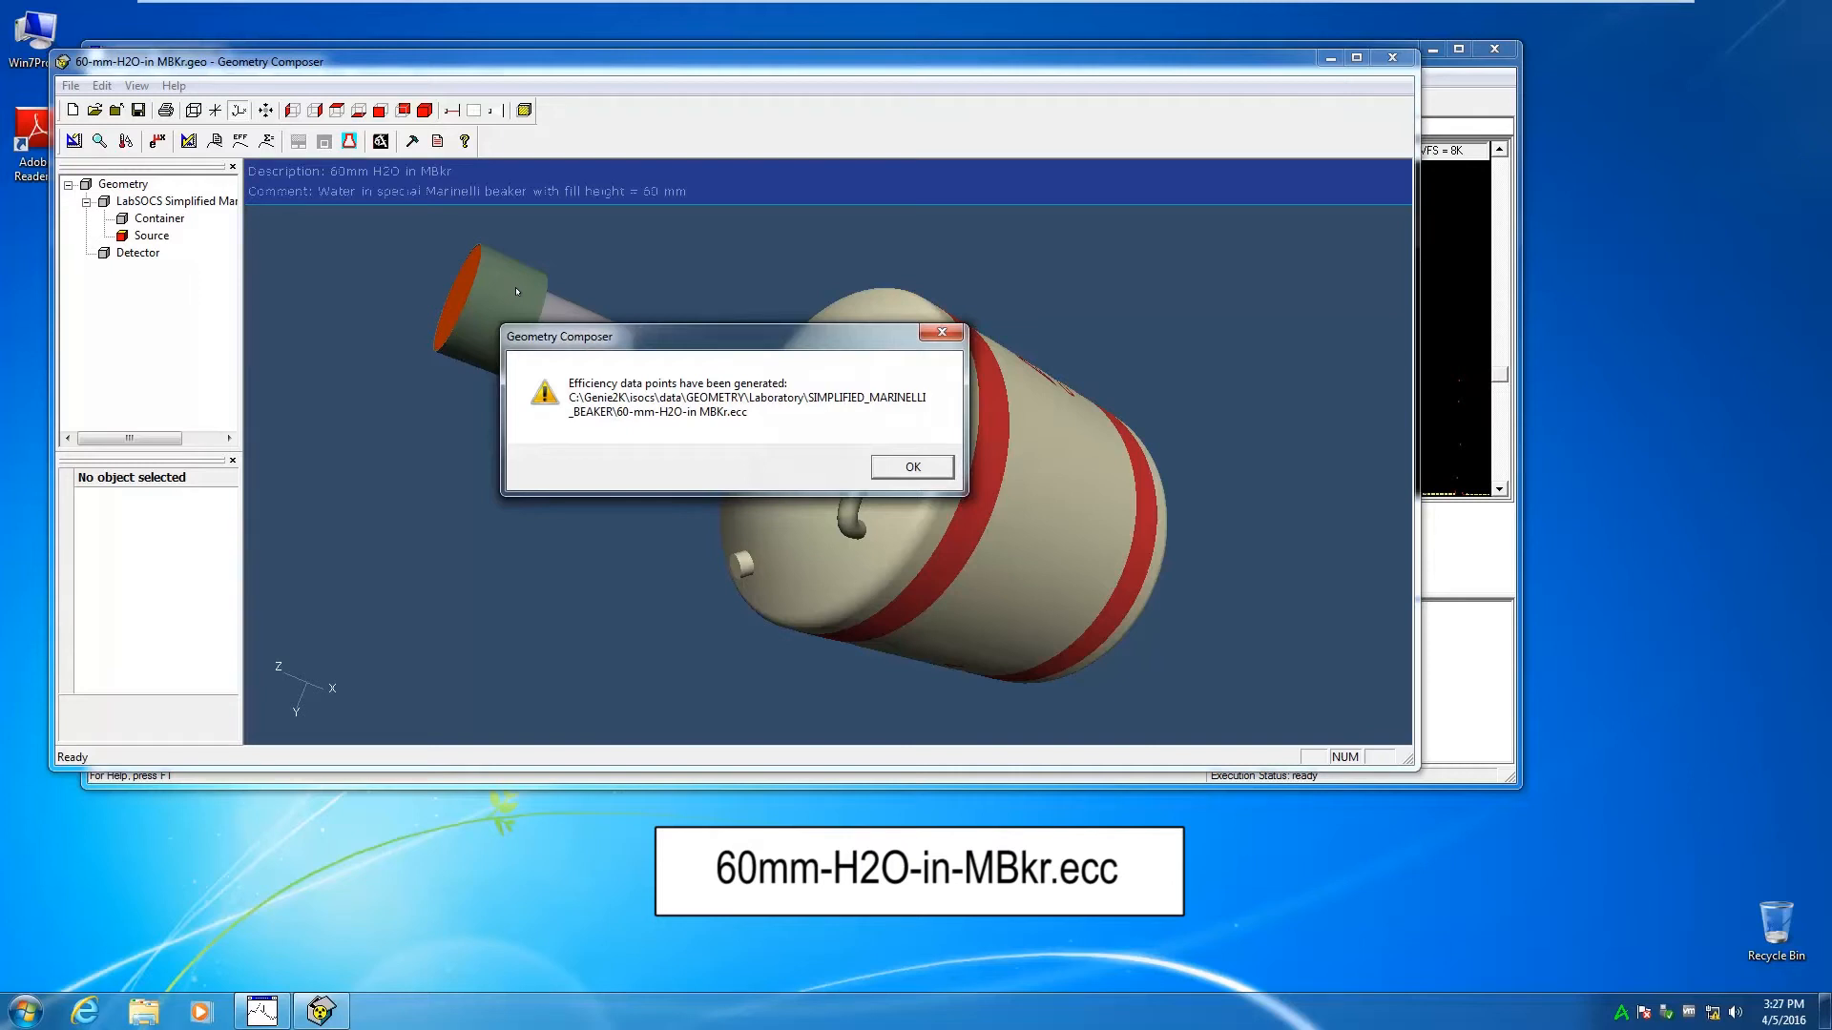
{"action": "left_click", "coordinate": [937, 468]}
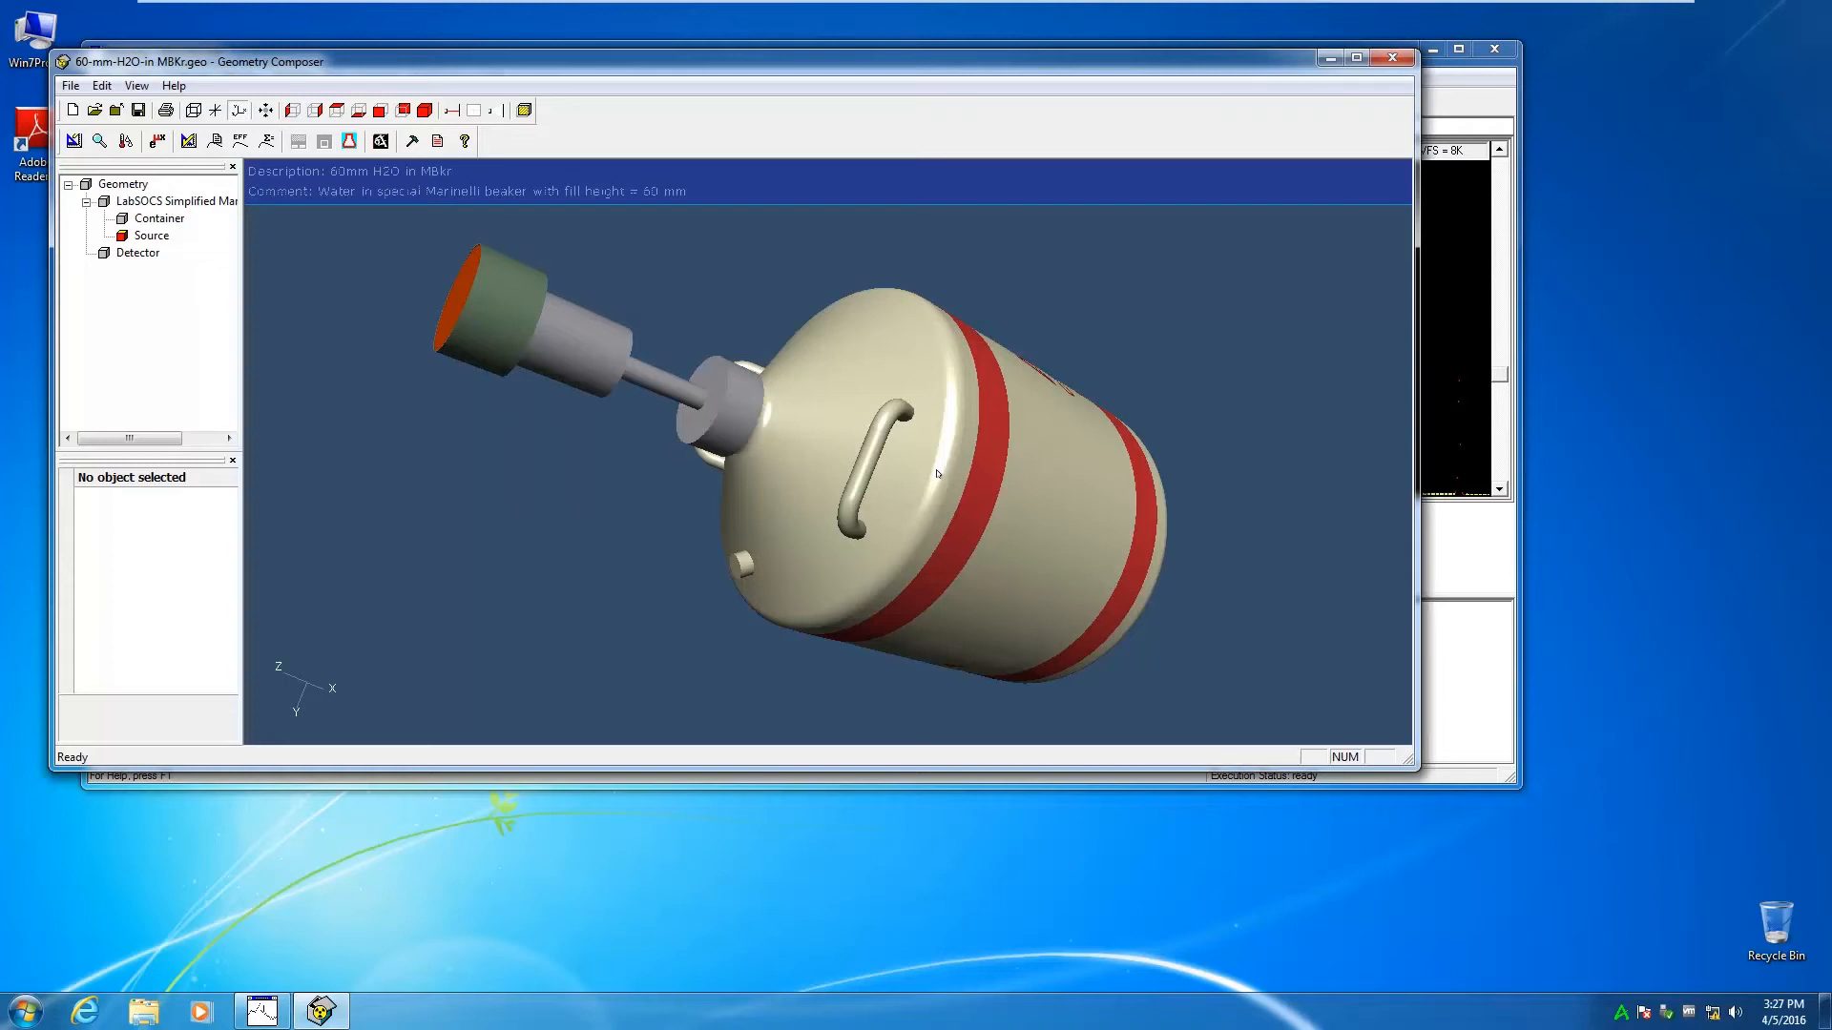
{"action": "left_click", "coordinate": [70, 85]}
{"action": "left_click", "coordinate": [135, 363]}
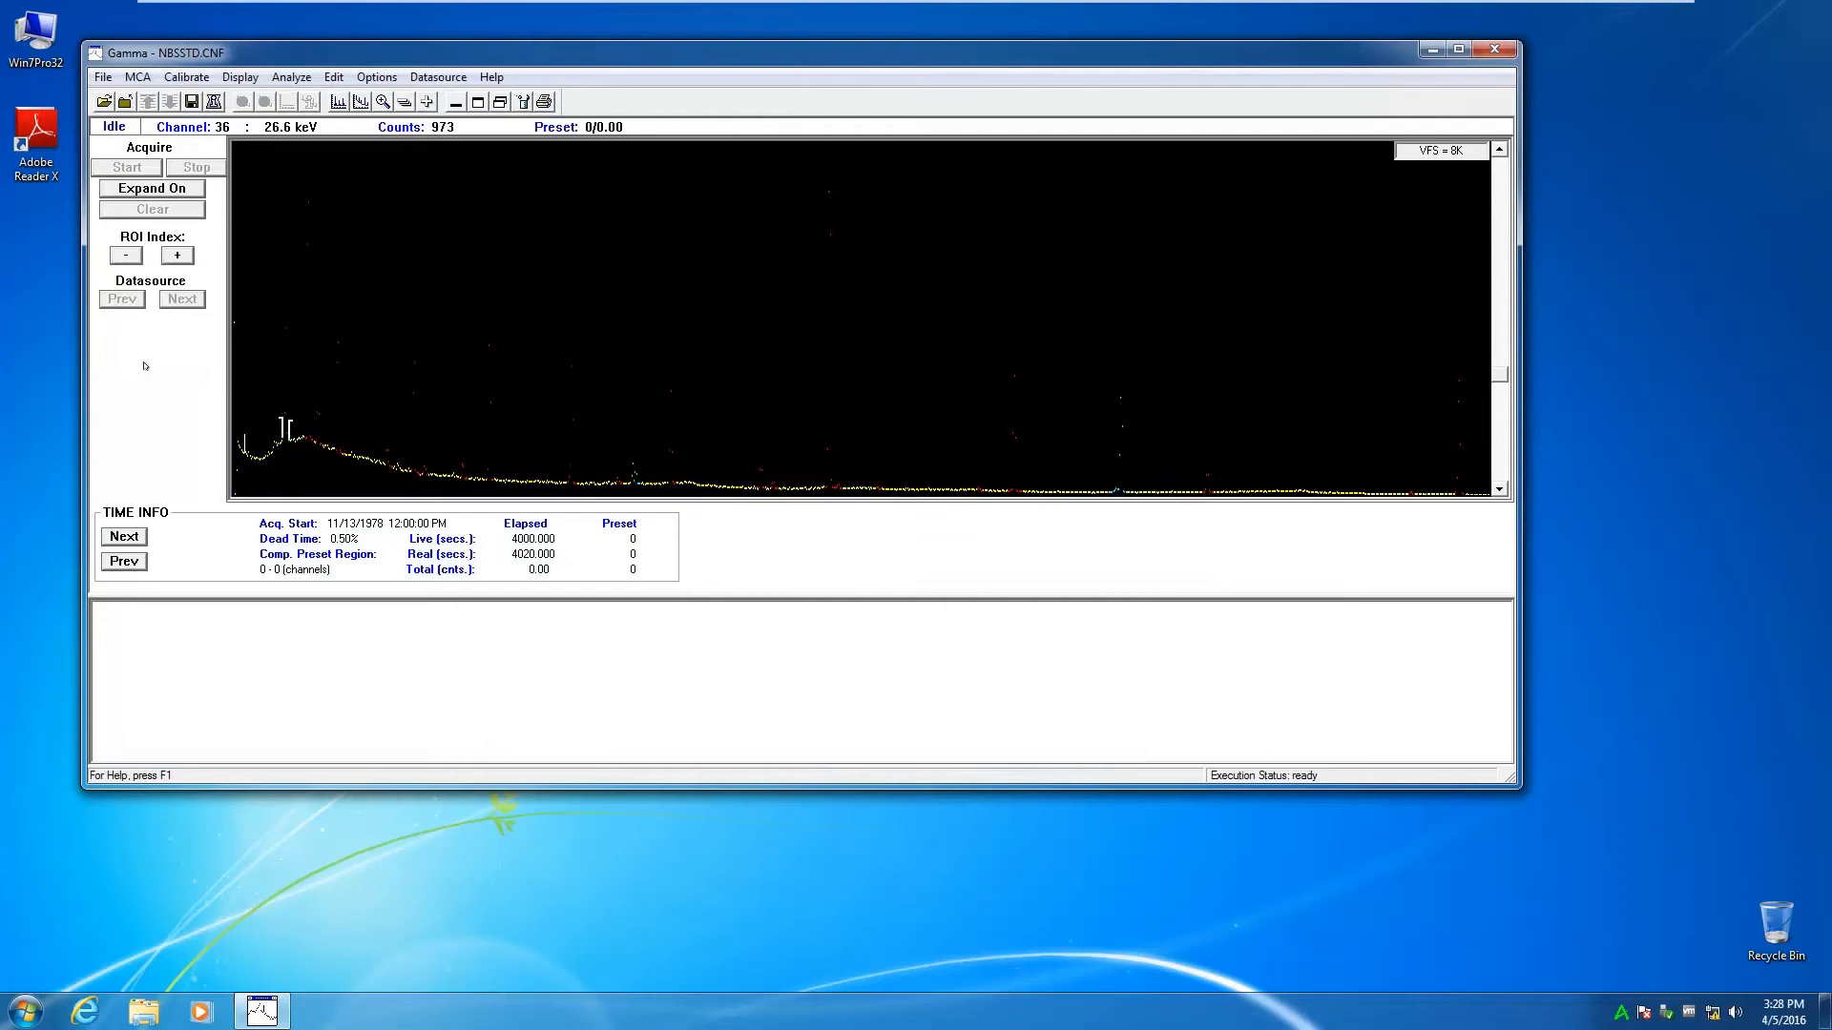
Step: Run an ISOCS/LabSOCS efficiency calibration of the spectrum using the 60-mm-H2O-in MBKr.ecc file and the plain Efficiency factor
{"action": "left_click", "coordinate": [184, 77]}
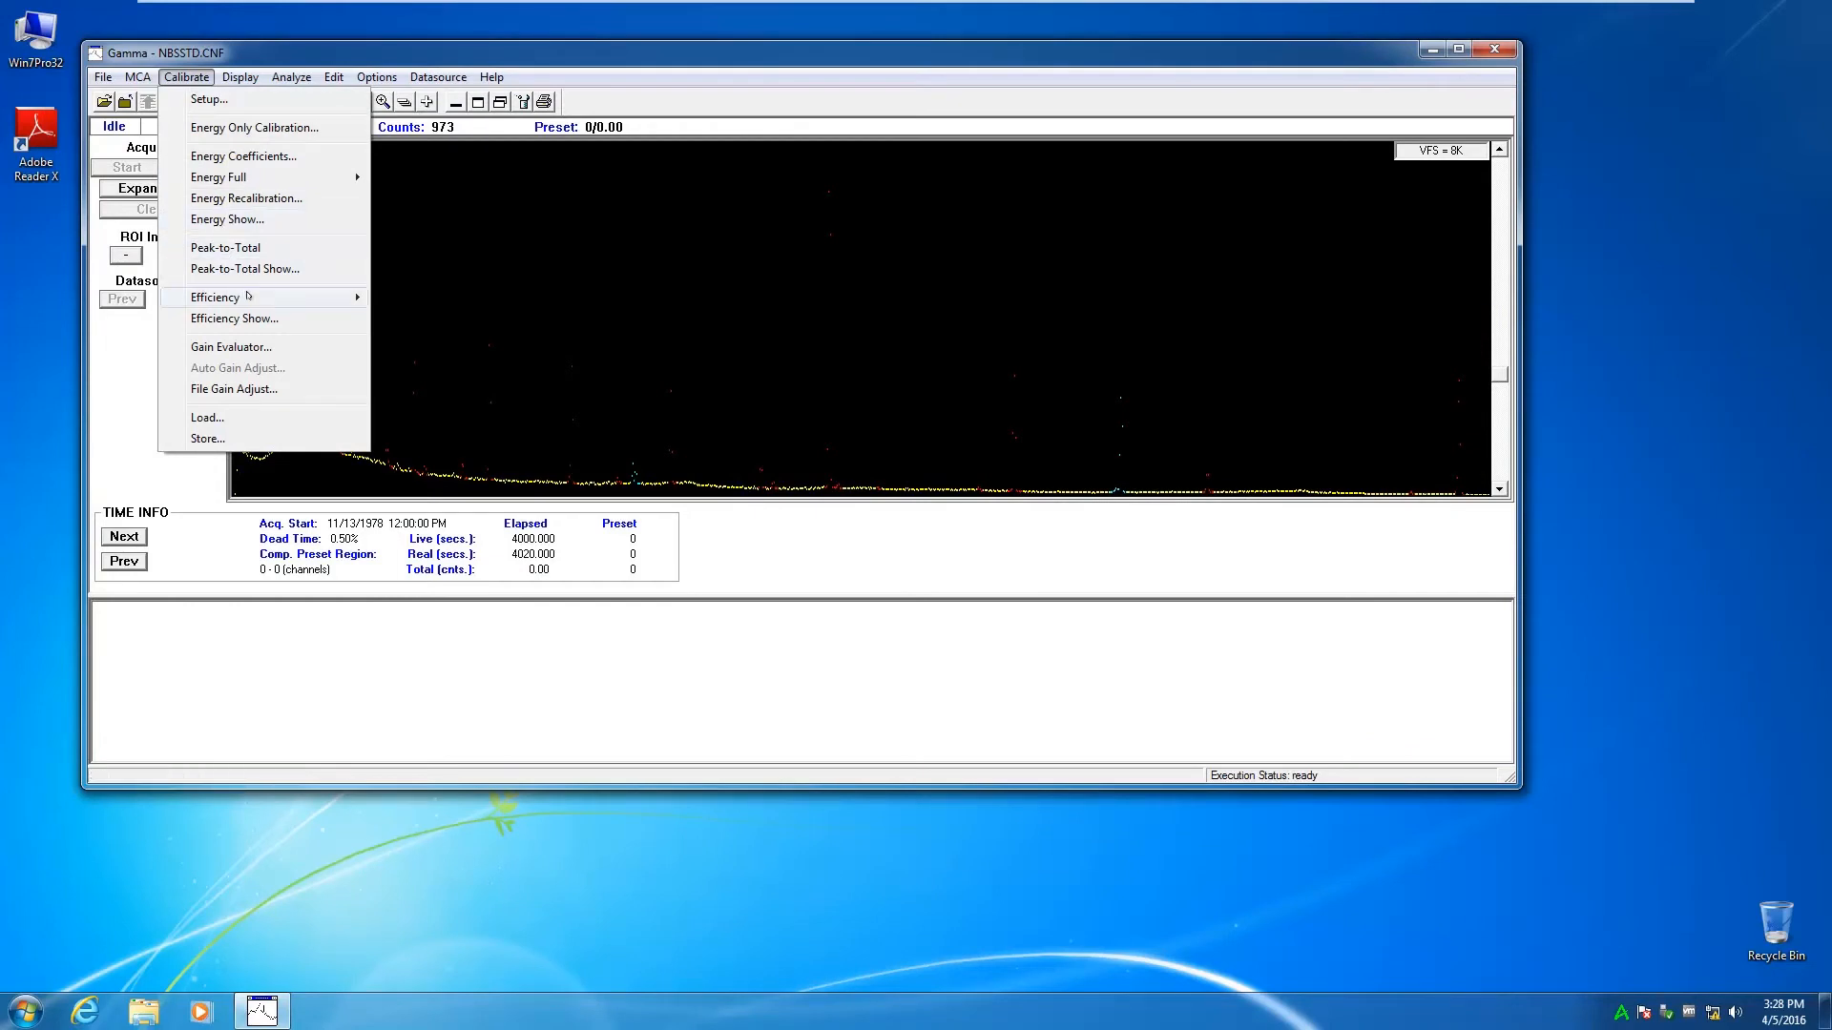
{"action": "mouse_move", "coordinate": [249, 296]}
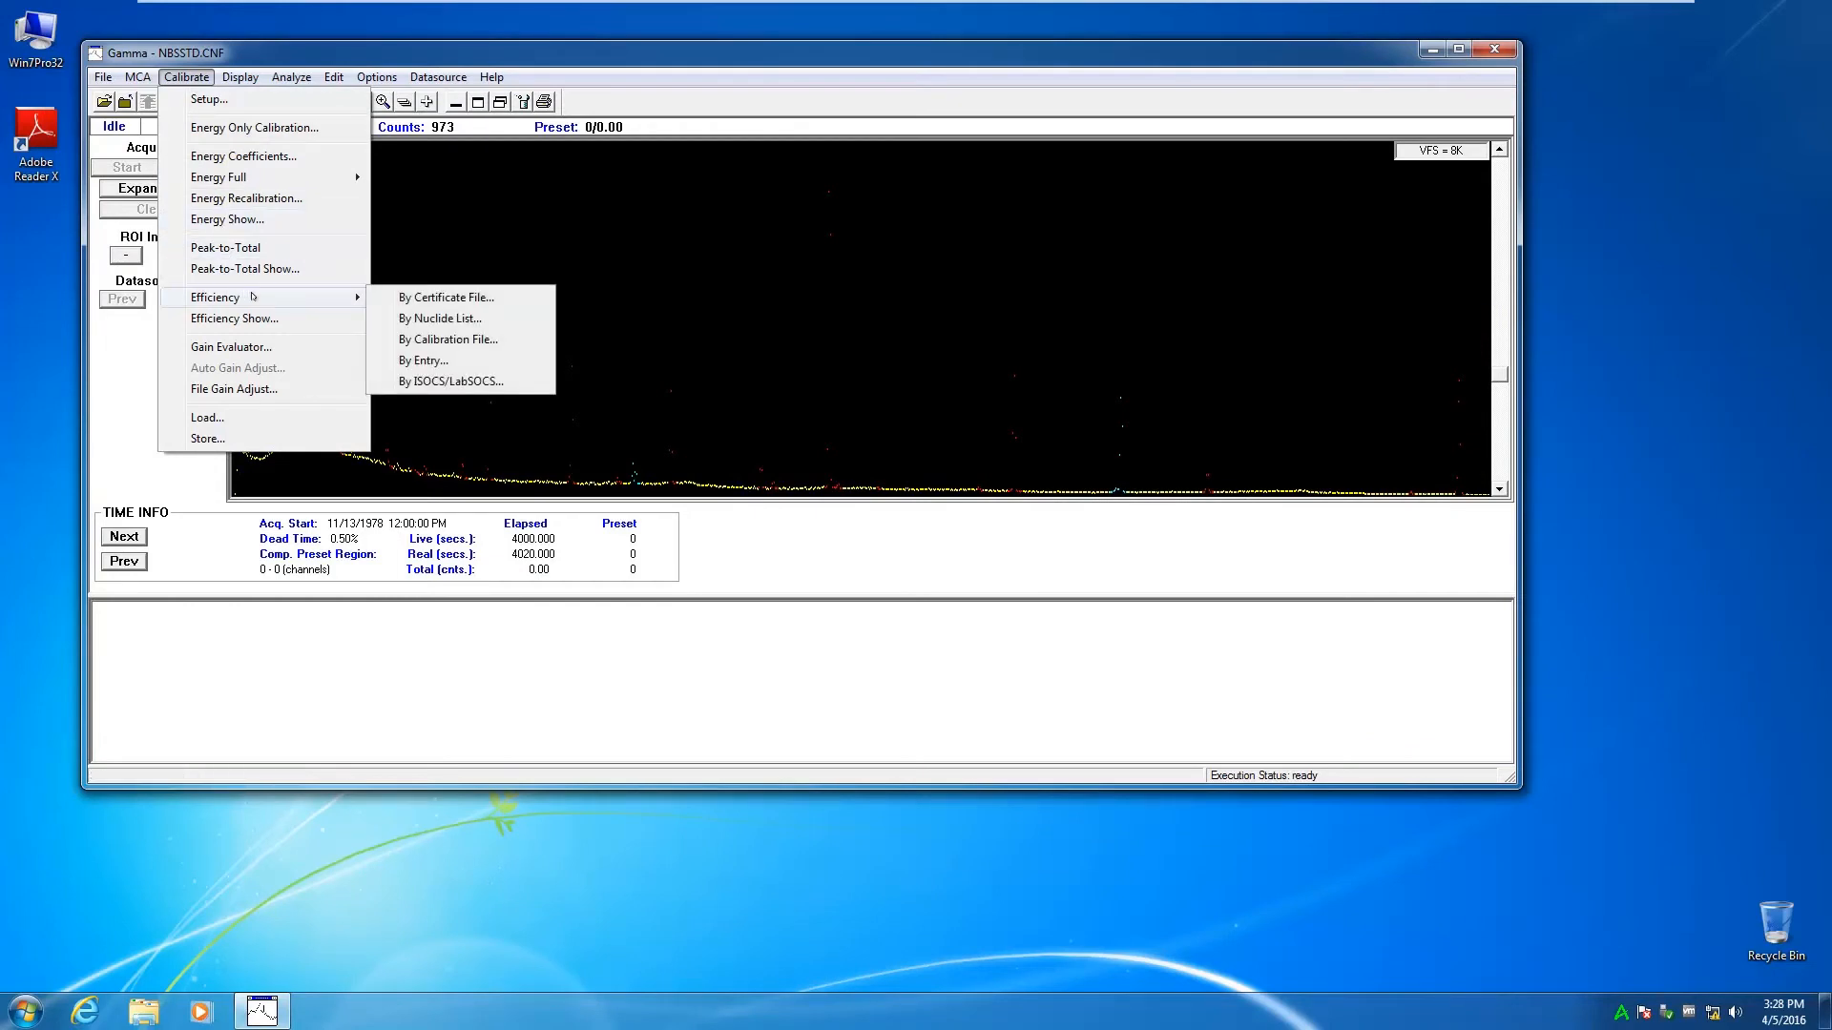
{"action": "left_click", "coordinate": [494, 381]}
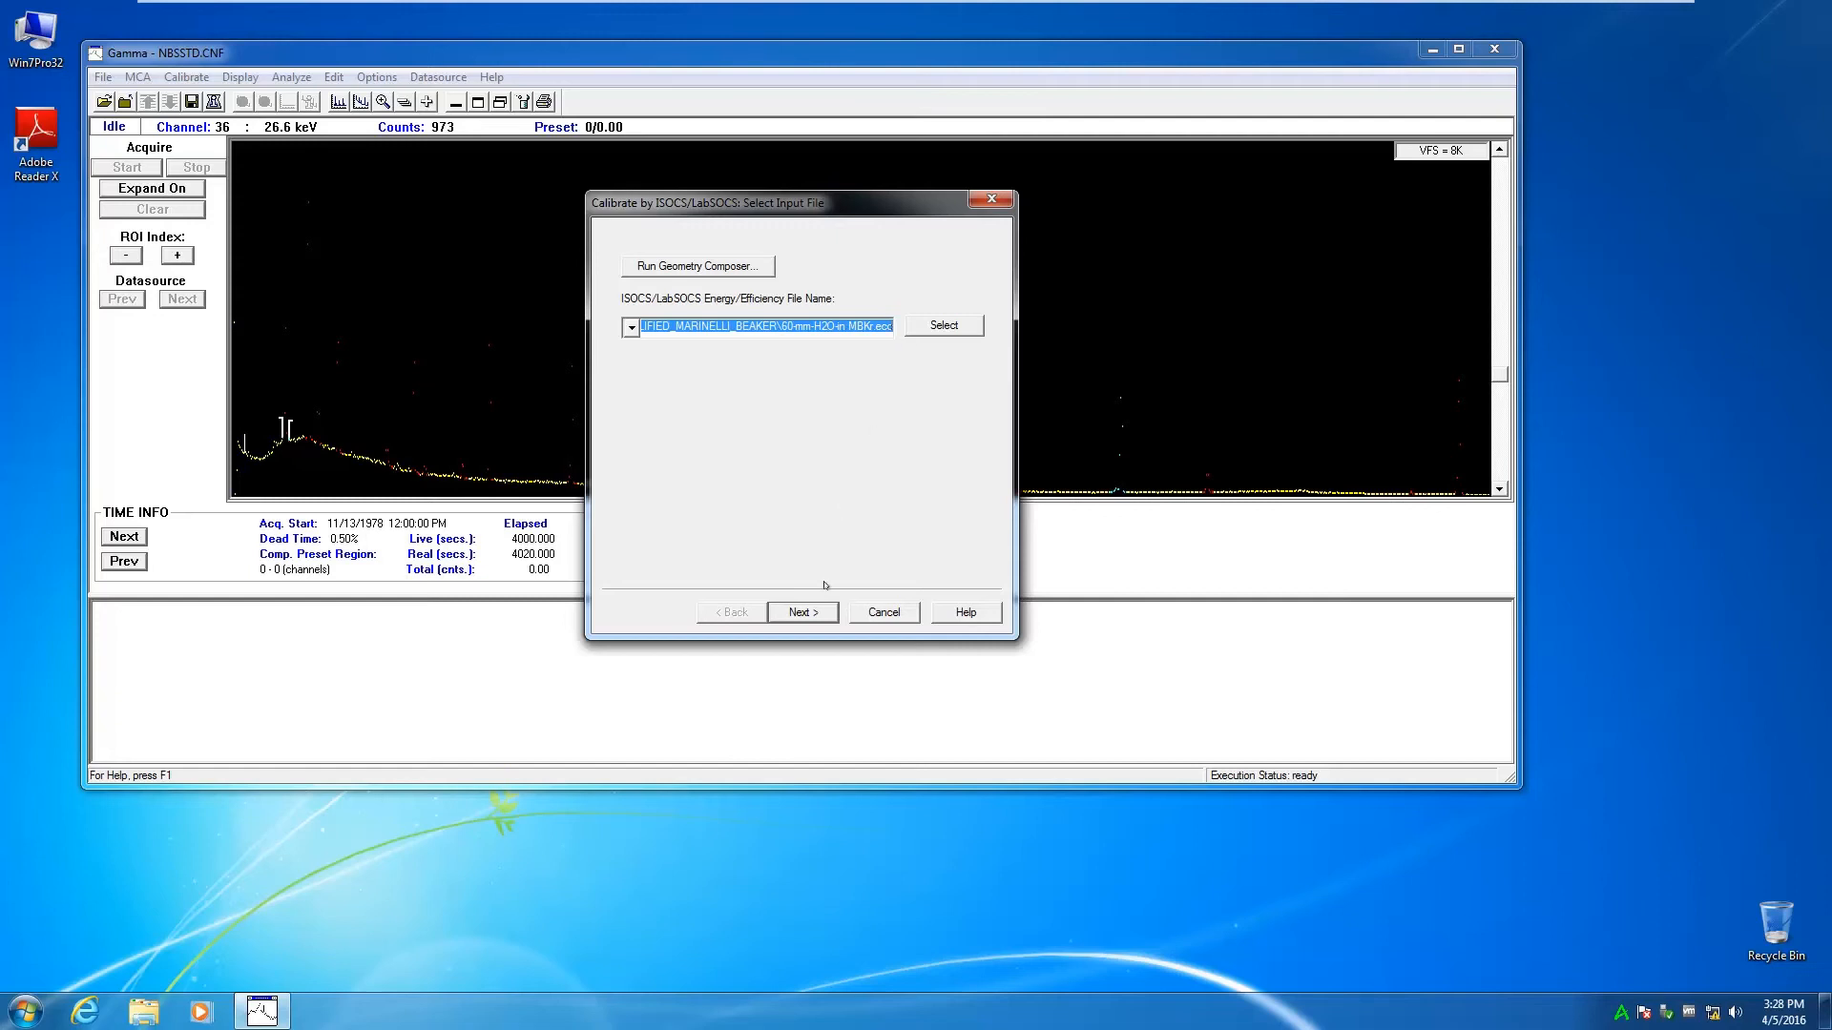
{"action": "left_click", "coordinate": [817, 612]}
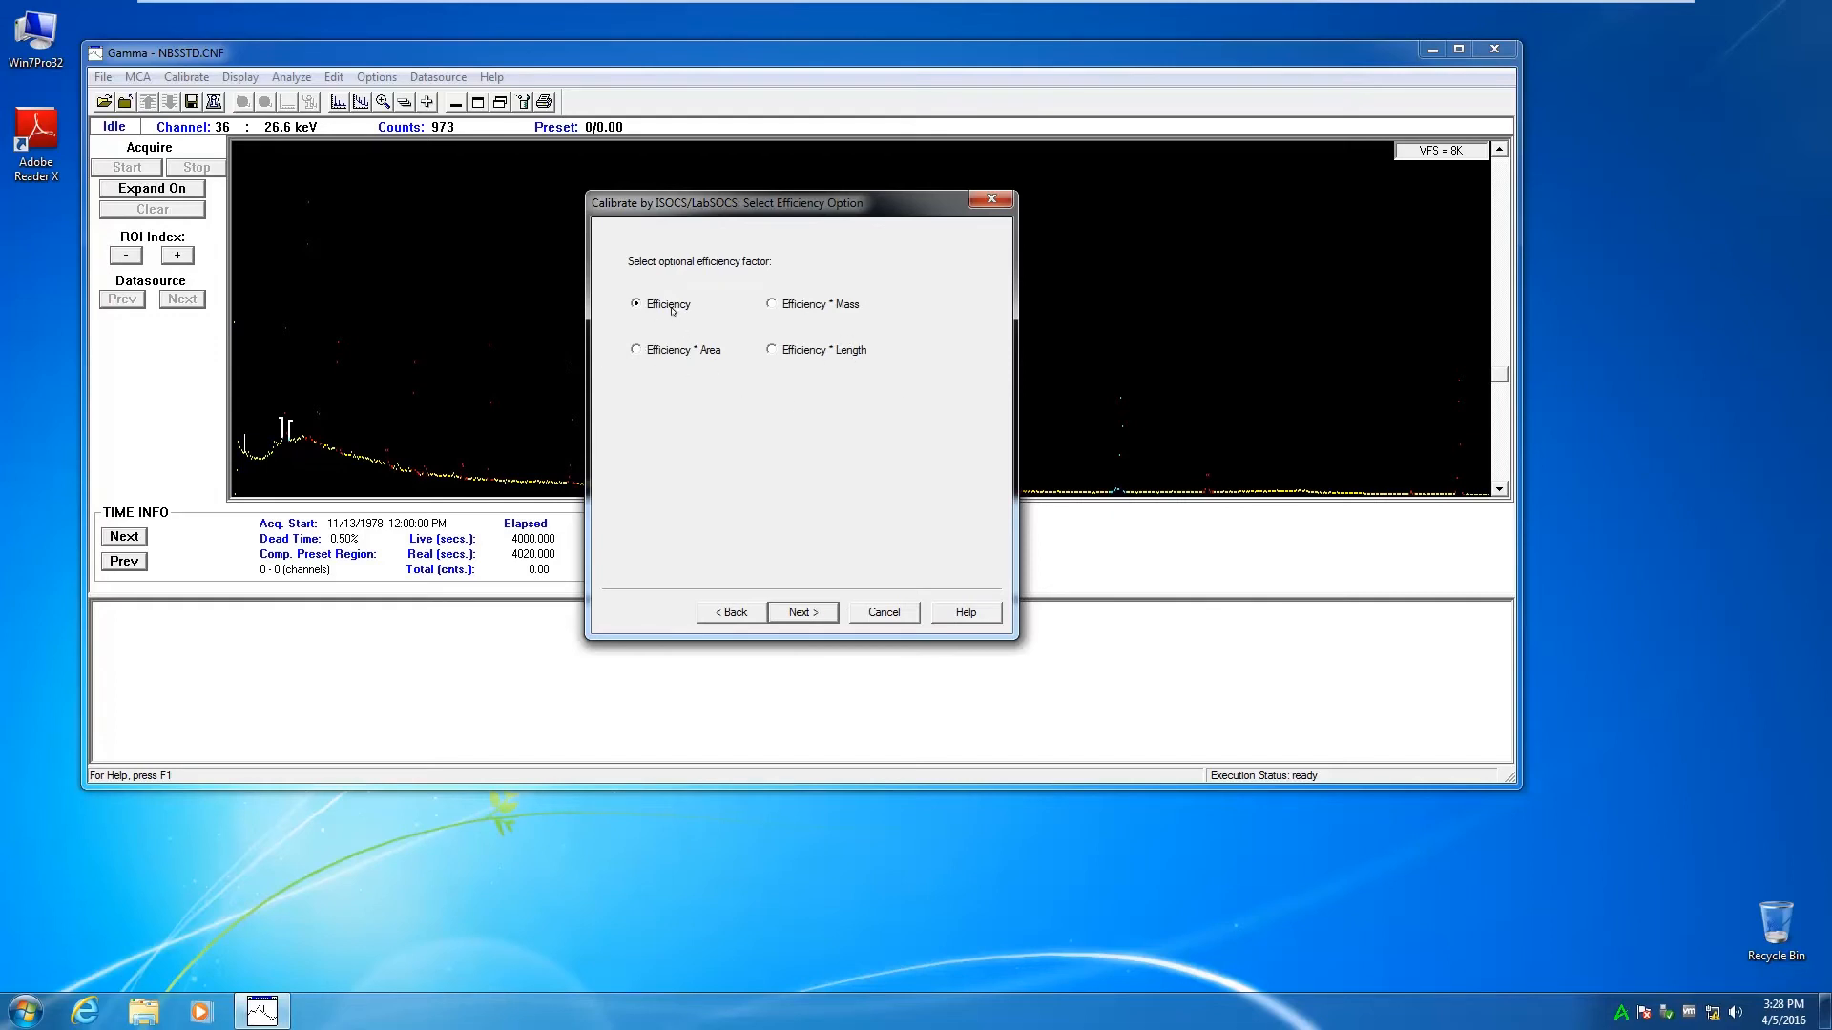
{"action": "left_click", "coordinate": [811, 614]}
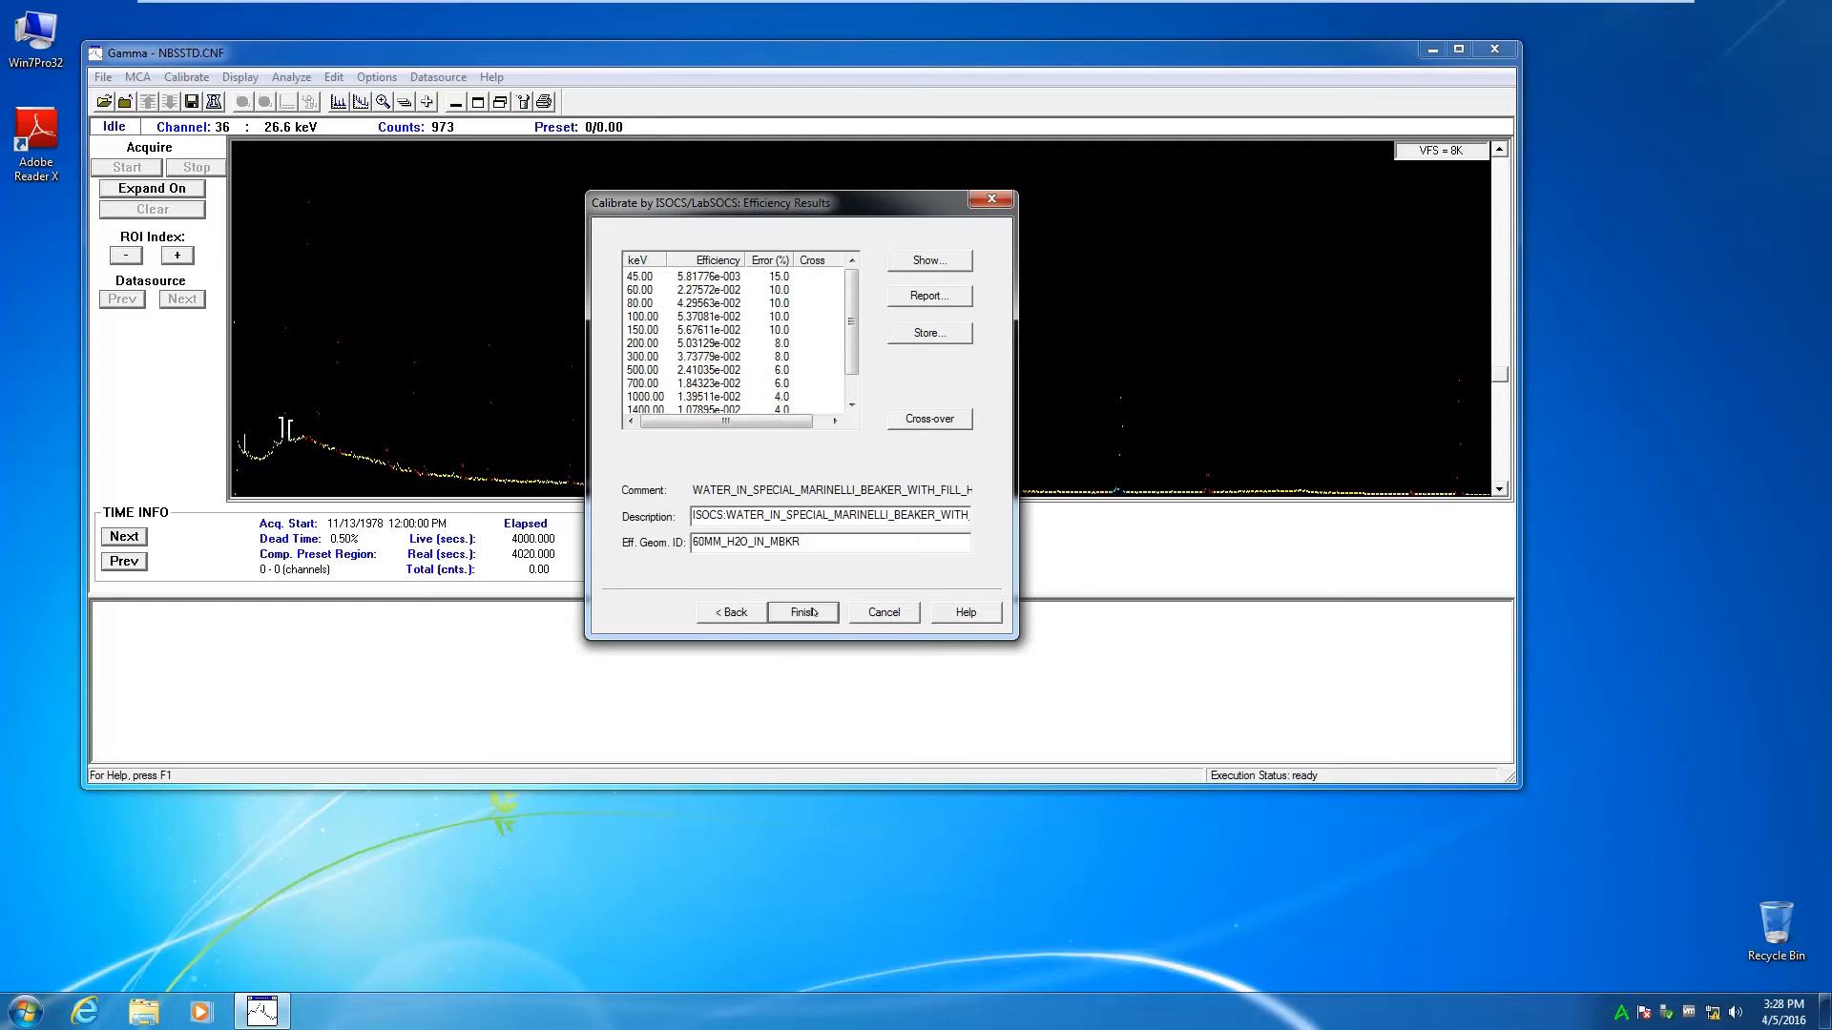
Step: Show the efficiency calibration curves and set the curve type to Interpolated
{"action": "left_click", "coordinate": [928, 260]}
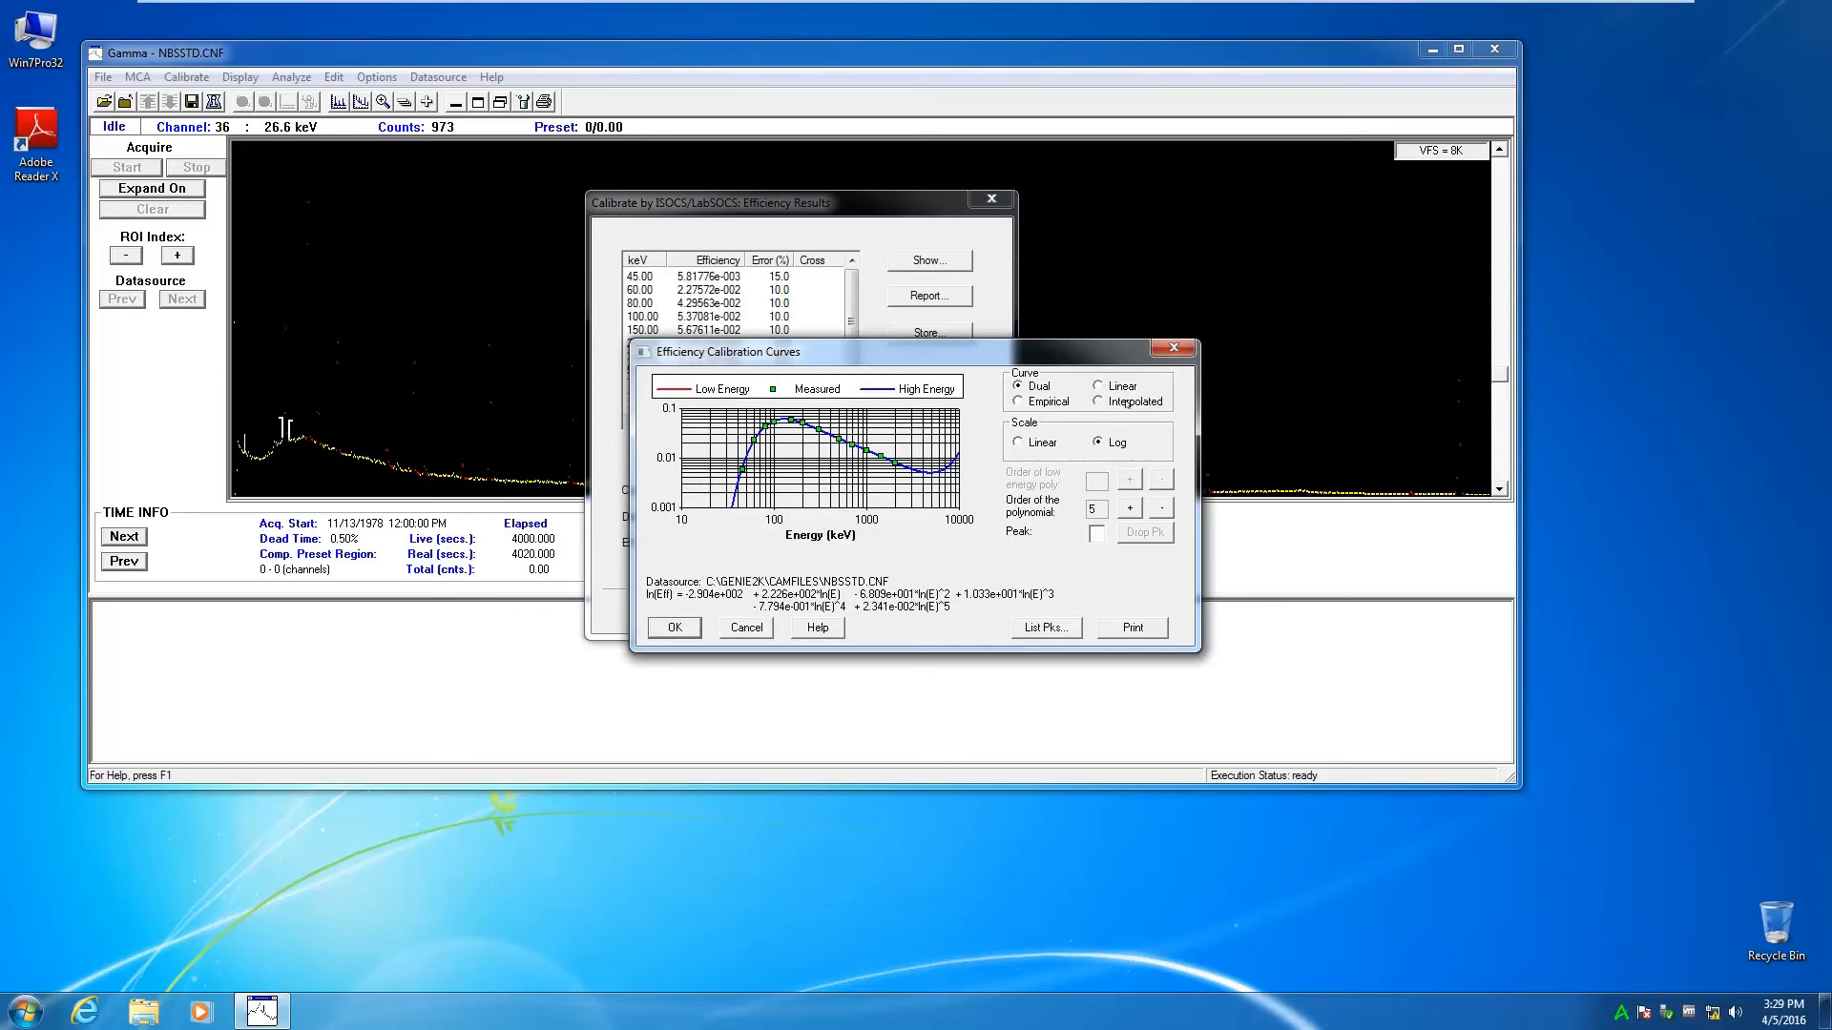
{"action": "left_click", "coordinate": [1127, 403]}
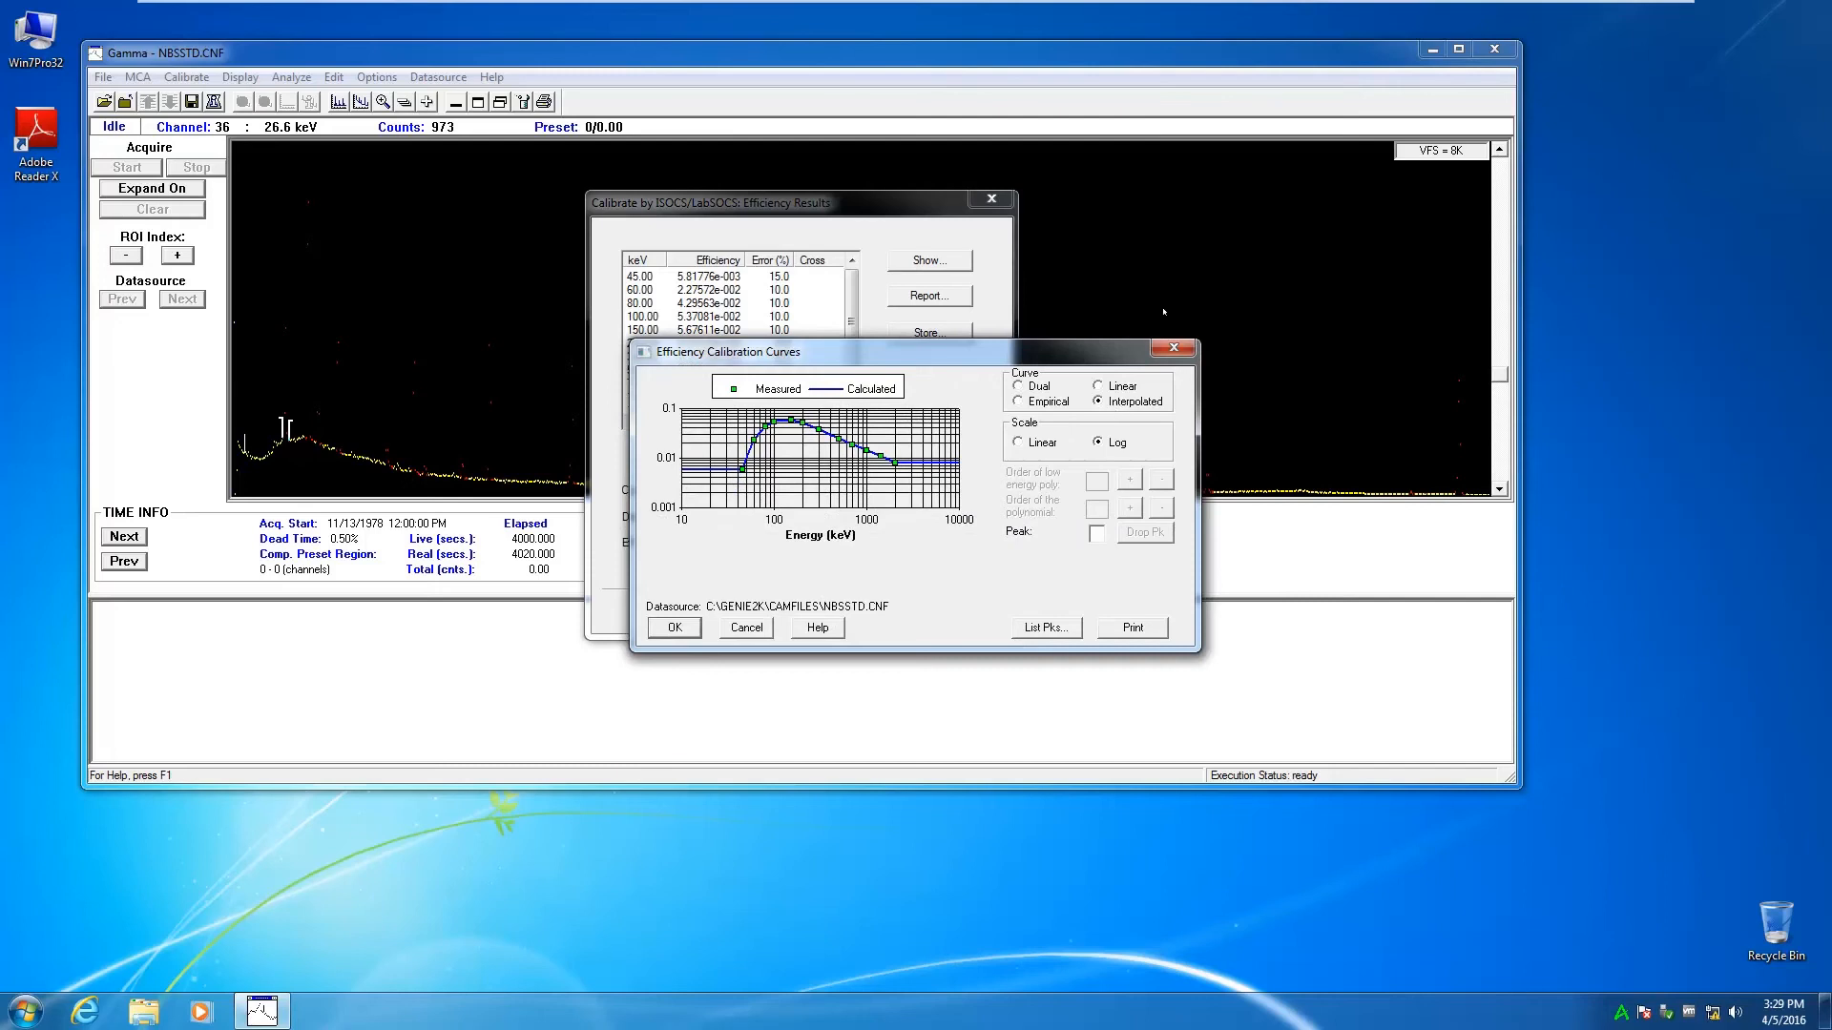
{"action": "left_click", "coordinate": [674, 627]}
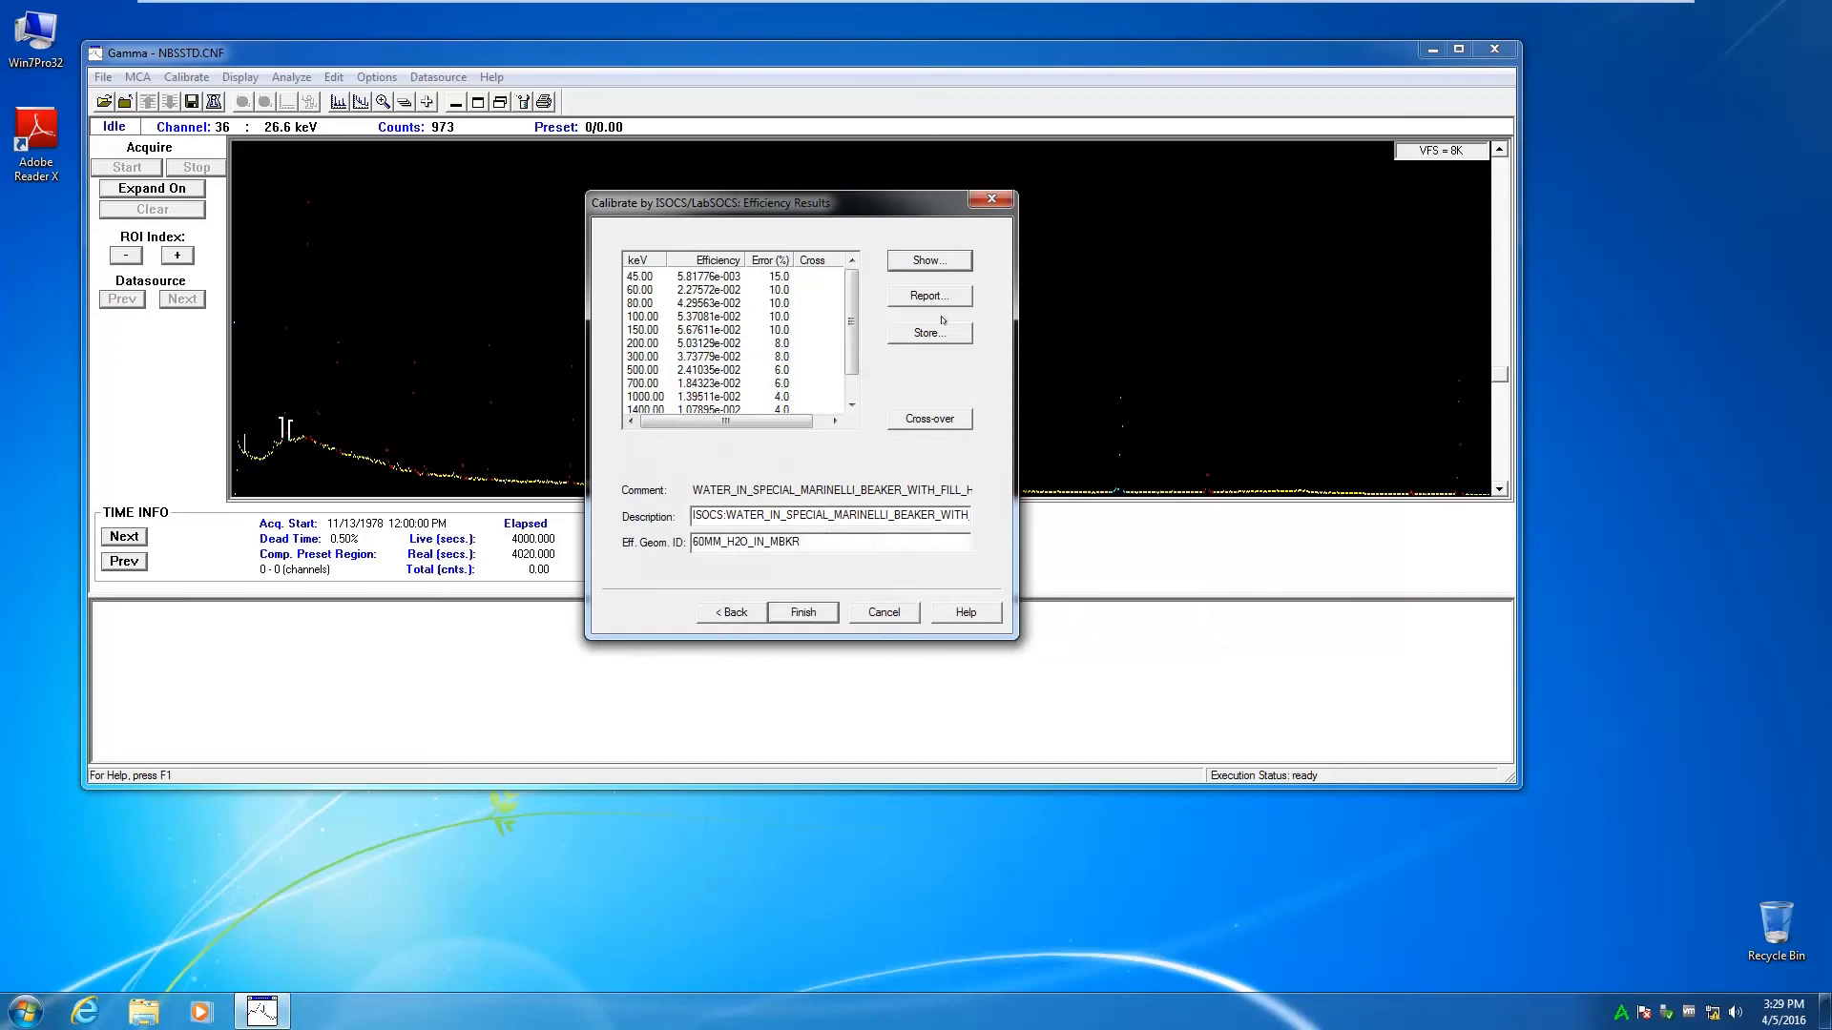
Step: Store the efficiency calibration as a calibration file named 60MM-H2O-IN-MBKR
{"action": "left_click", "coordinate": [928, 333]}
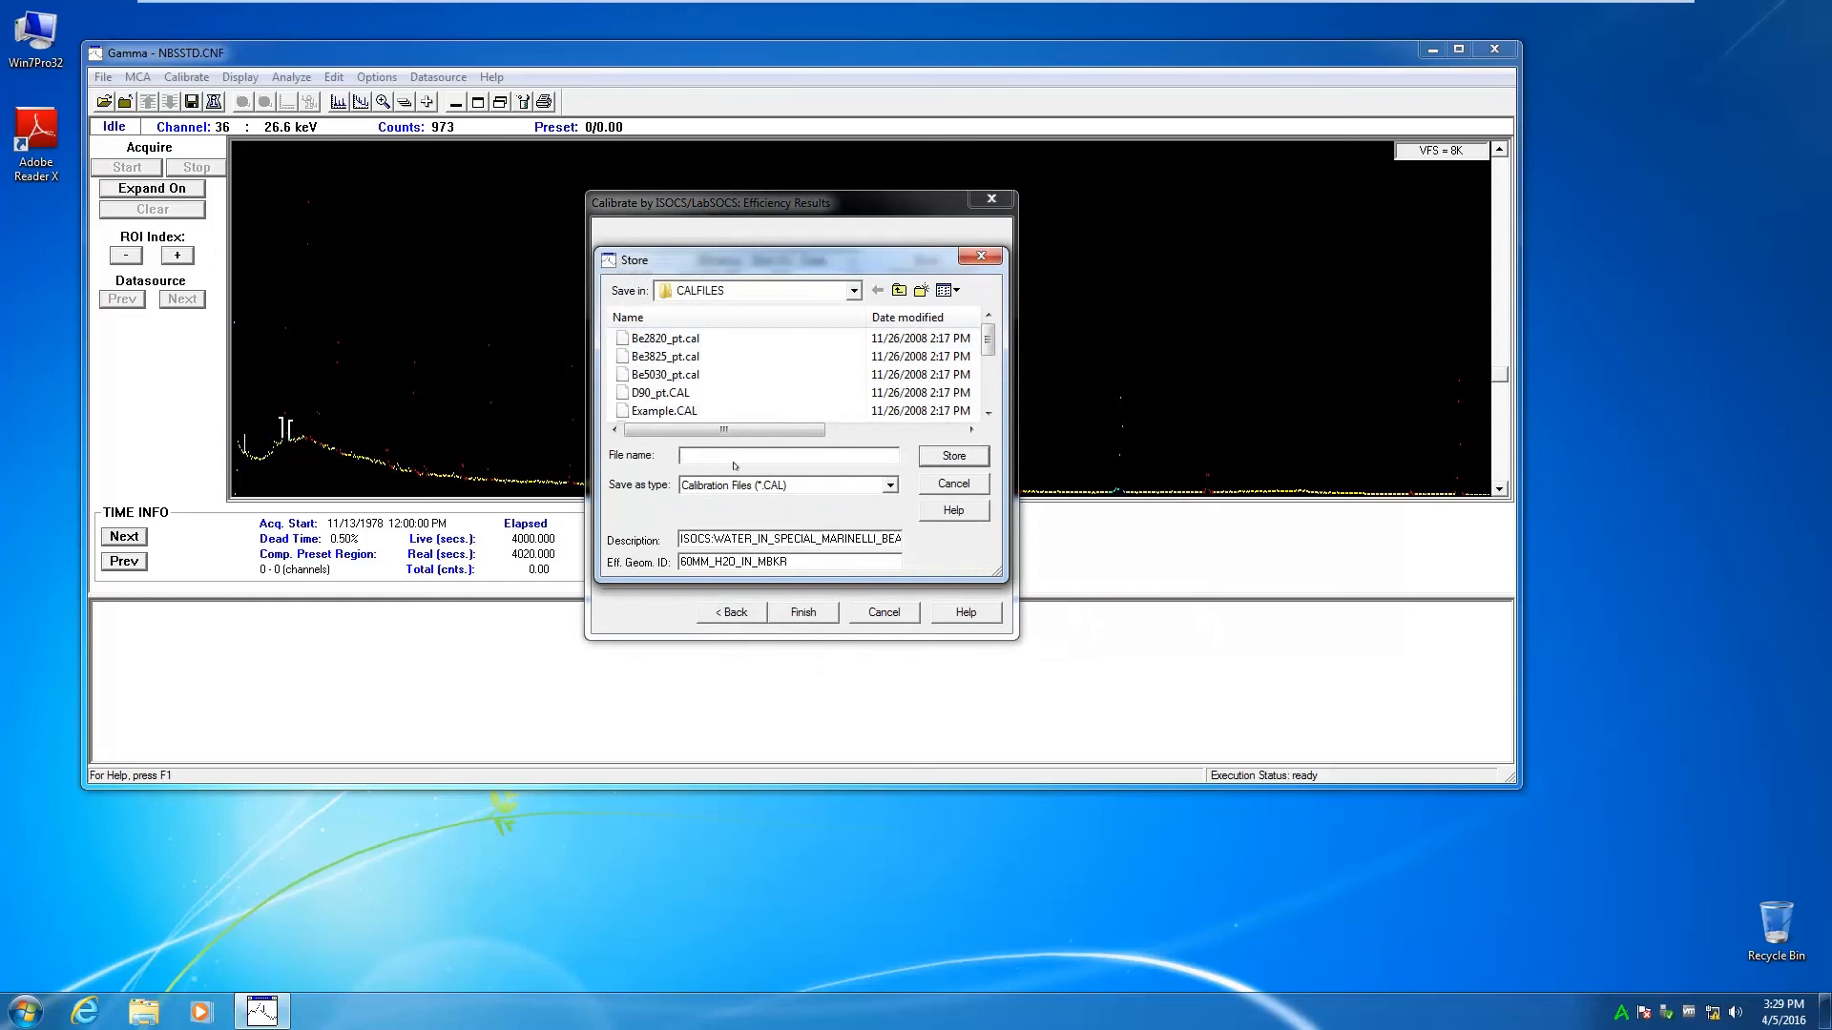
{"action": "type", "text": "60MM"}
{"action": "type", "text": "-H2O"}
{"action": "type", "text": "-IN-MBKR"}
{"action": "left_click", "coordinate": [940, 464]}
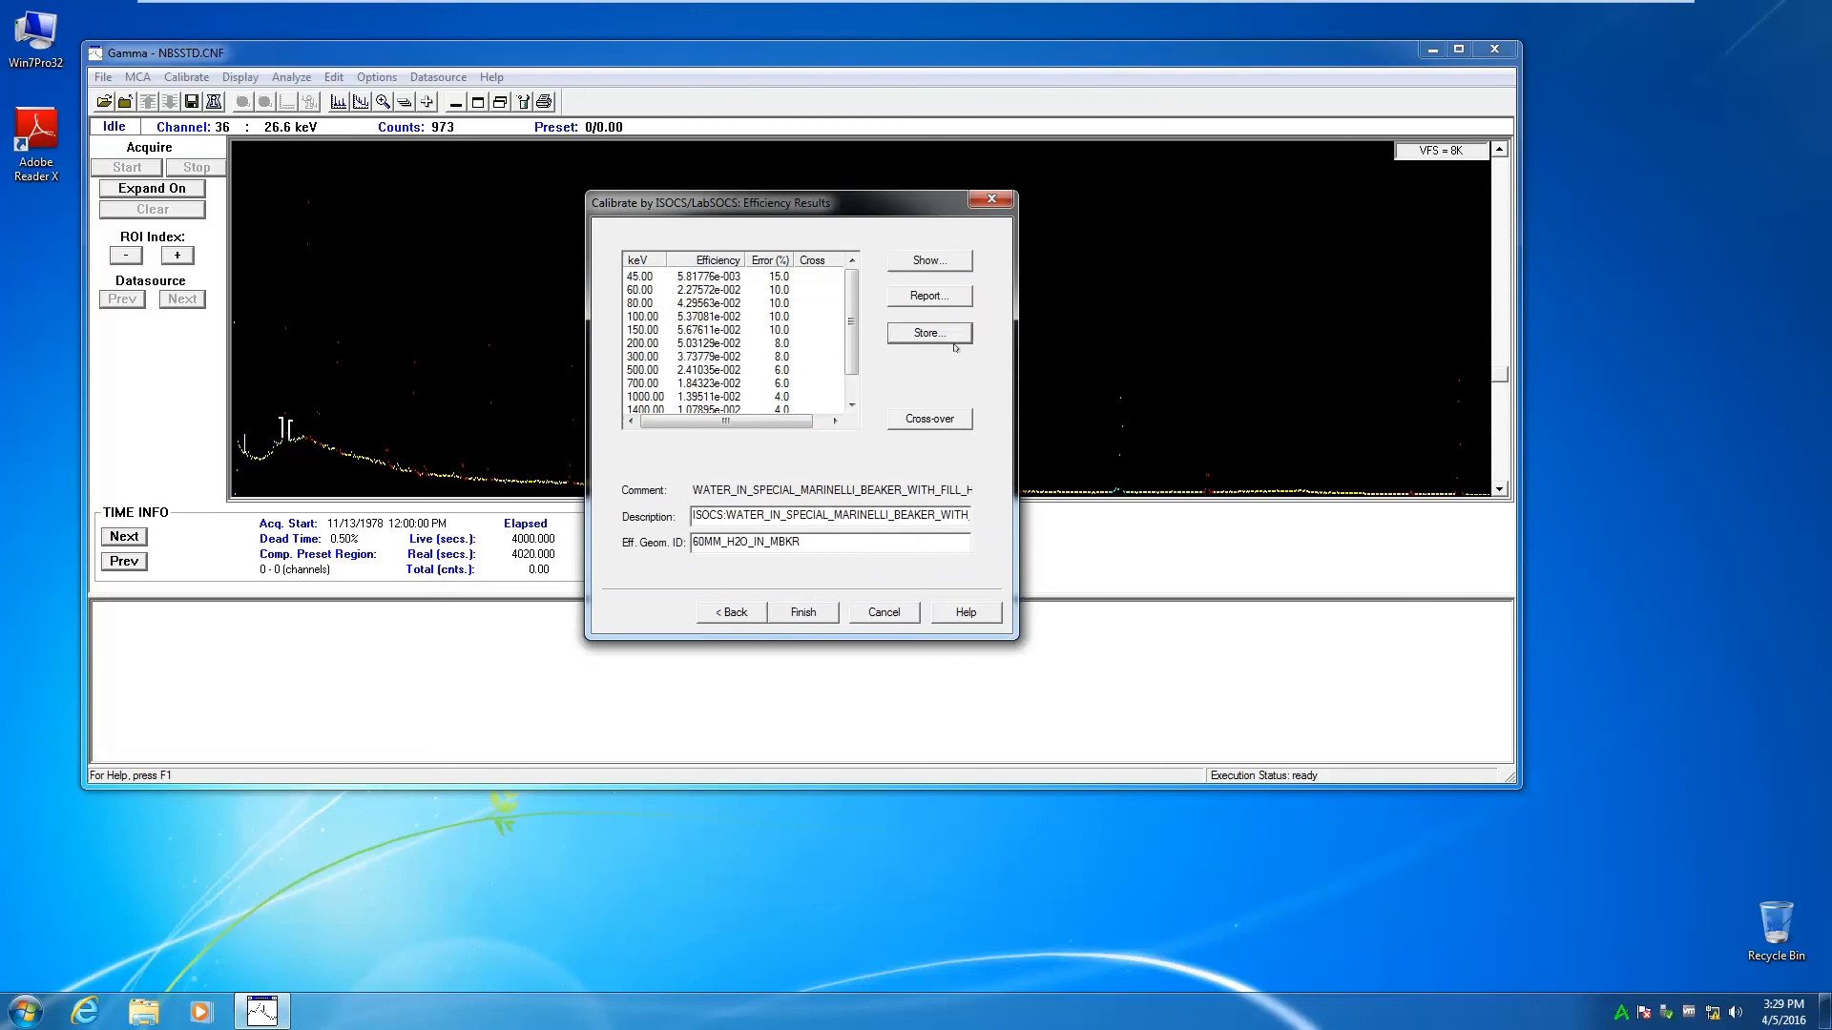
Step: Review the ISOCS/LabSOCS results report down to the energy and efficiency table, and finish the calibration
{"action": "left_click", "coordinate": [951, 295]}
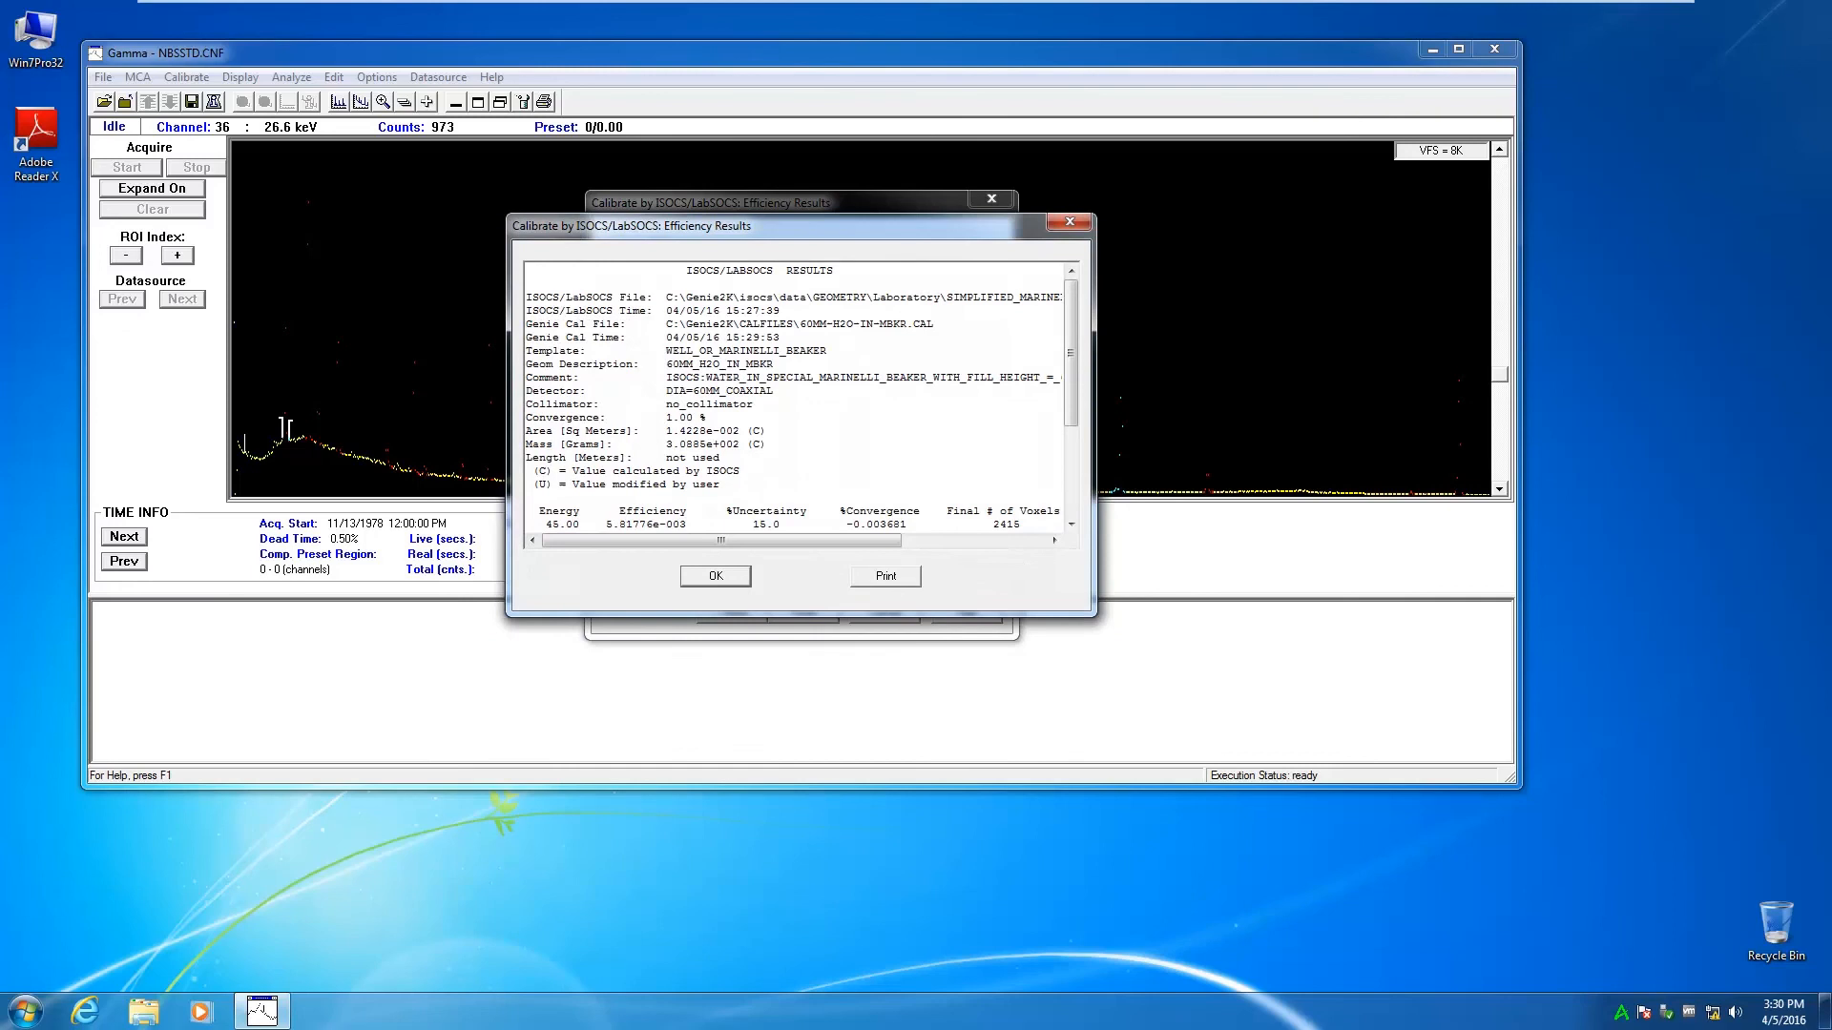
{"action": "left_click_drag", "start_coordinate": [1072, 325], "coordinate": [1075, 422]}
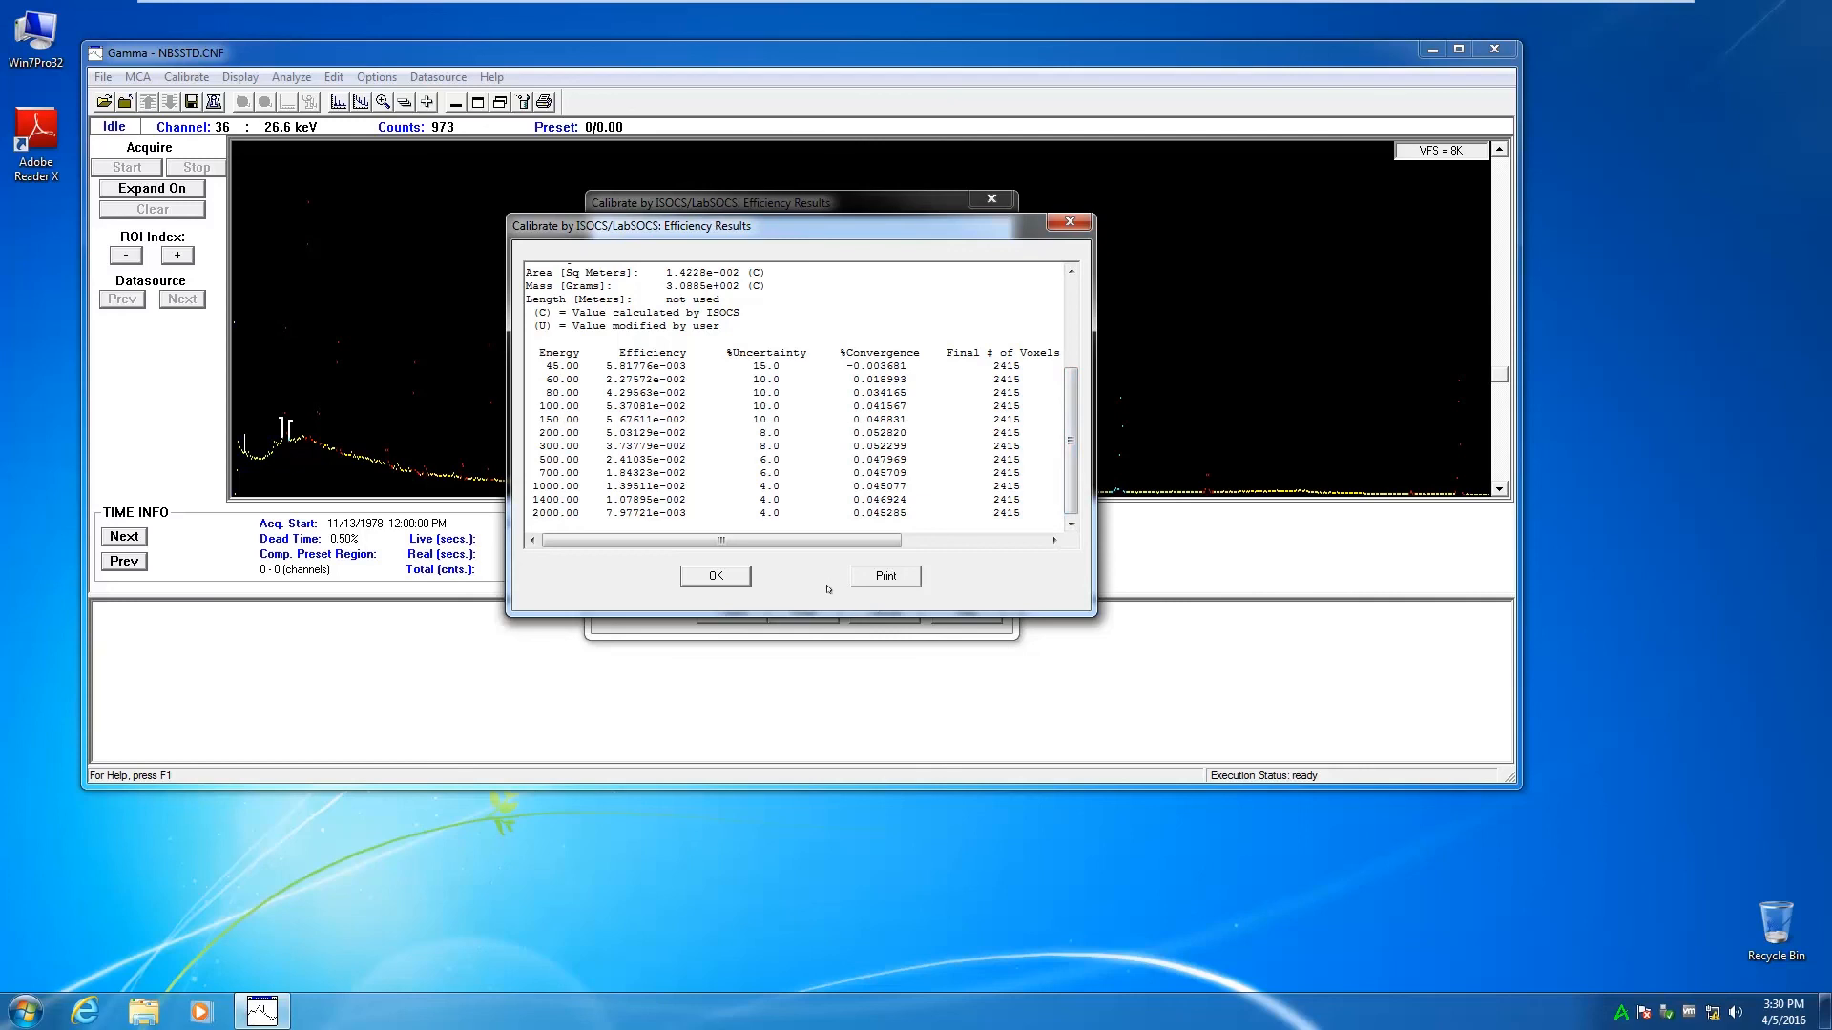
{"action": "left_click", "coordinate": [715, 577]}
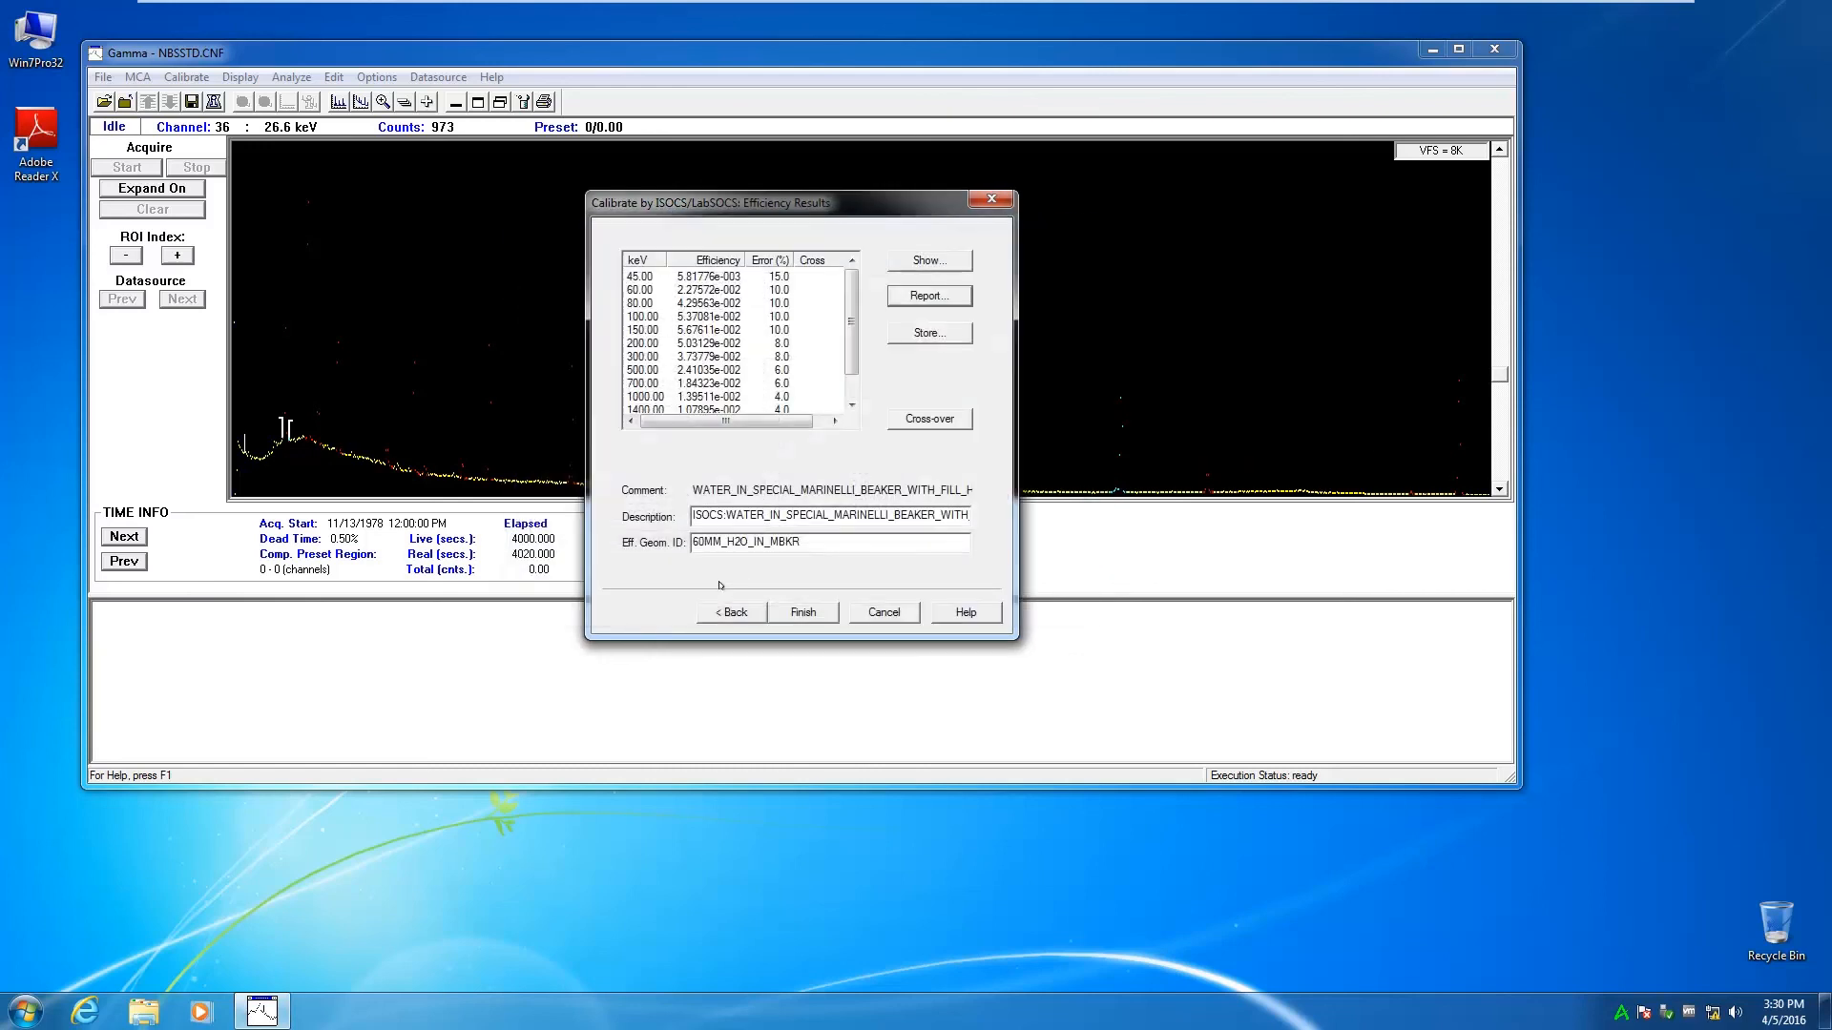
{"action": "left_click", "coordinate": [805, 613]}
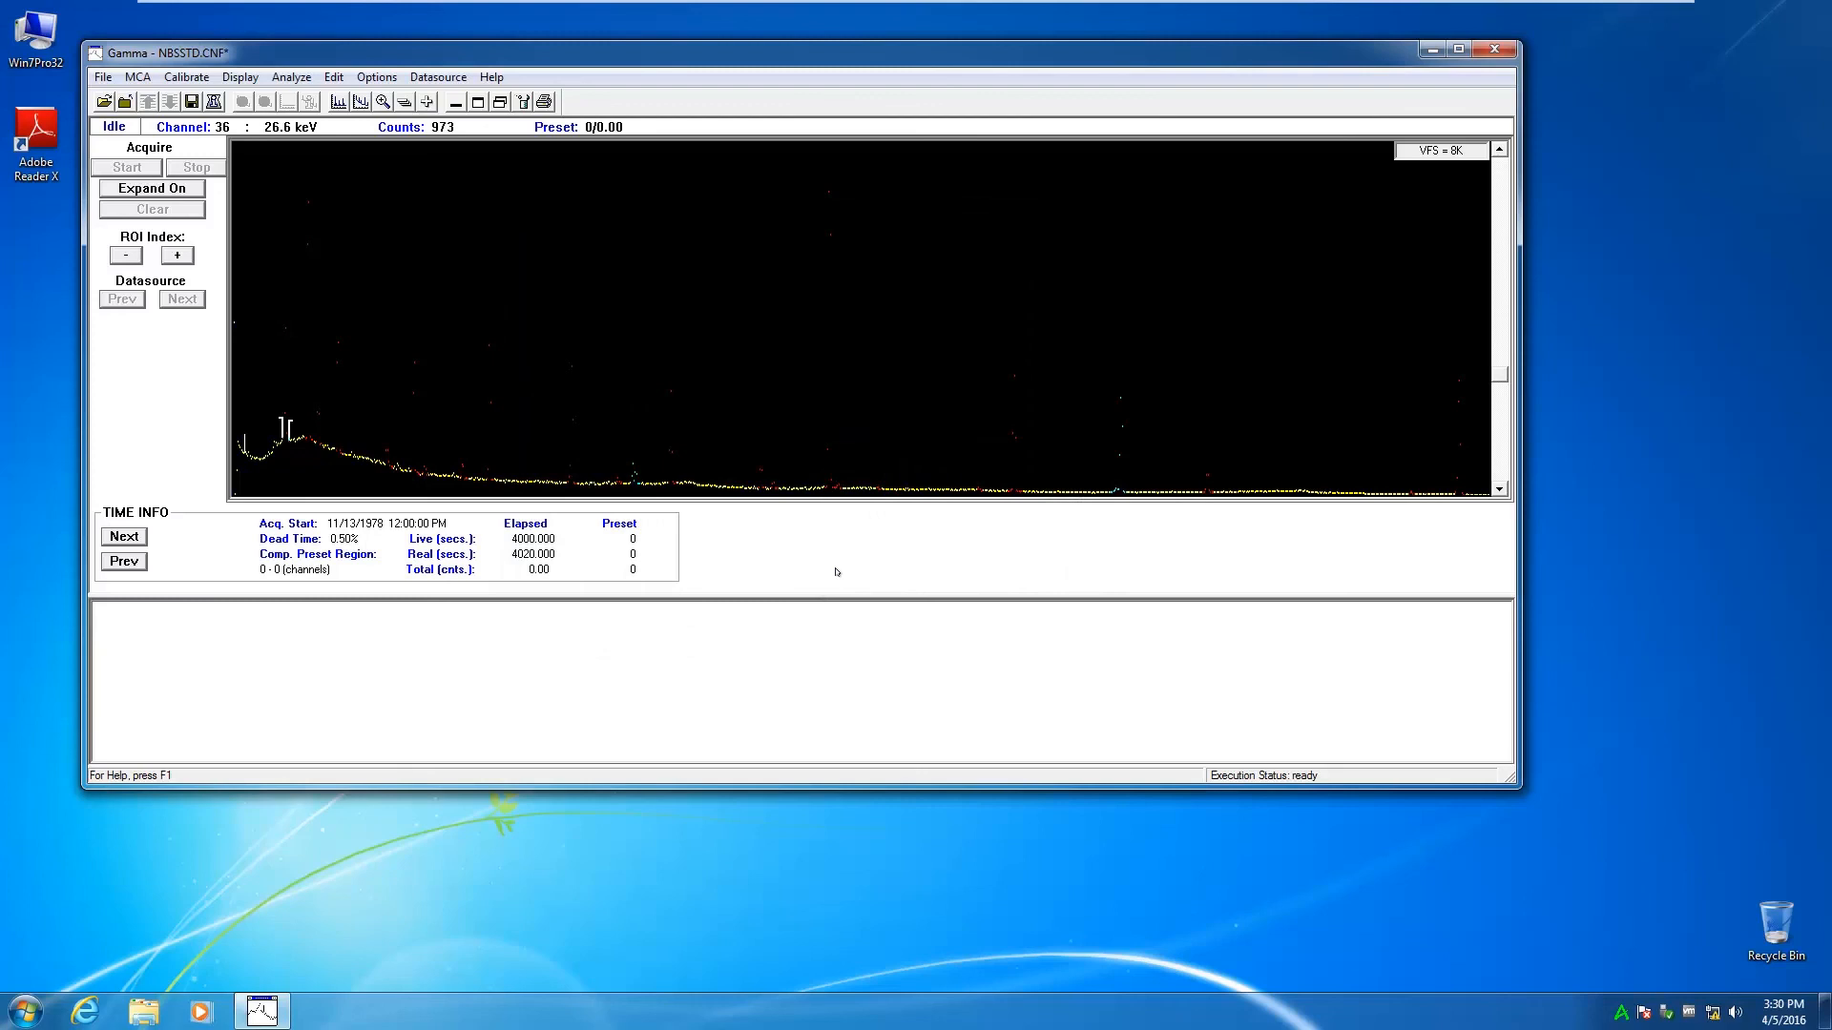
Step: Expand the report window, generate the EffCal section of the ANALYSIS.TPL standard report on screen, and highlight its Efficiency Calibration Report title
{"action": "left_click", "coordinate": [478, 103]}
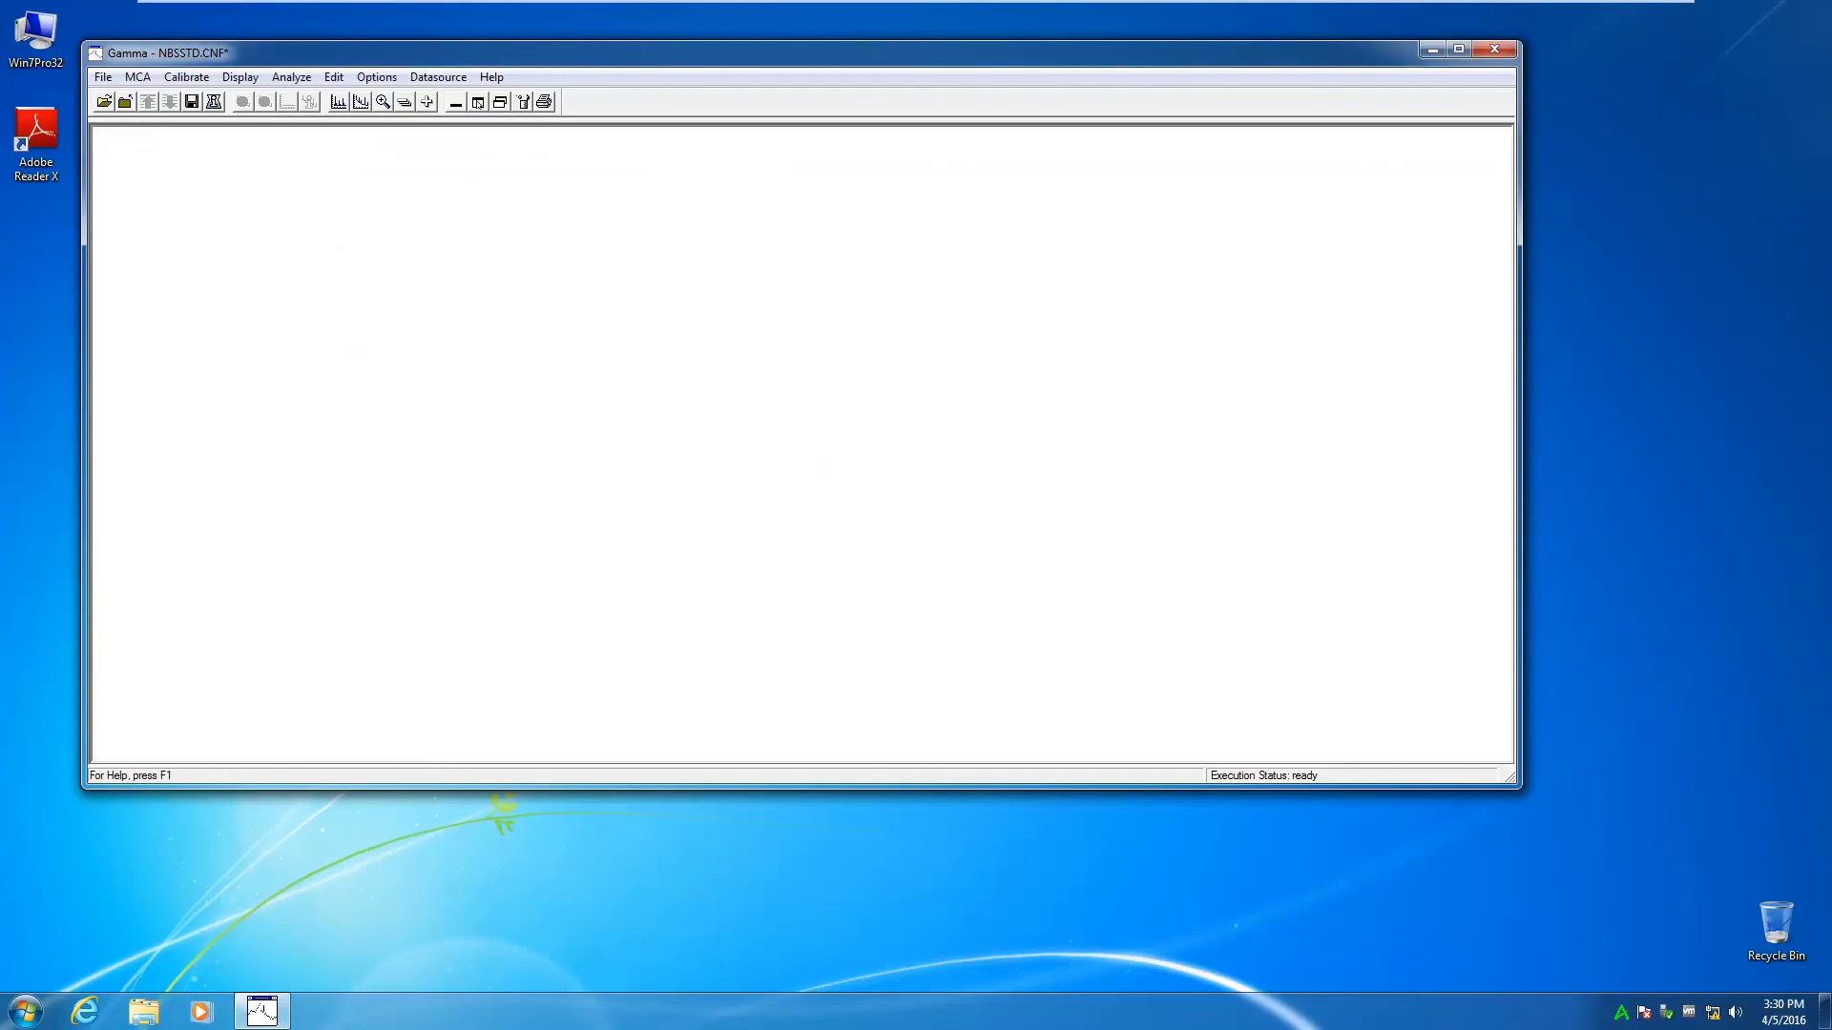
{"action": "left_click", "coordinate": [291, 77]}
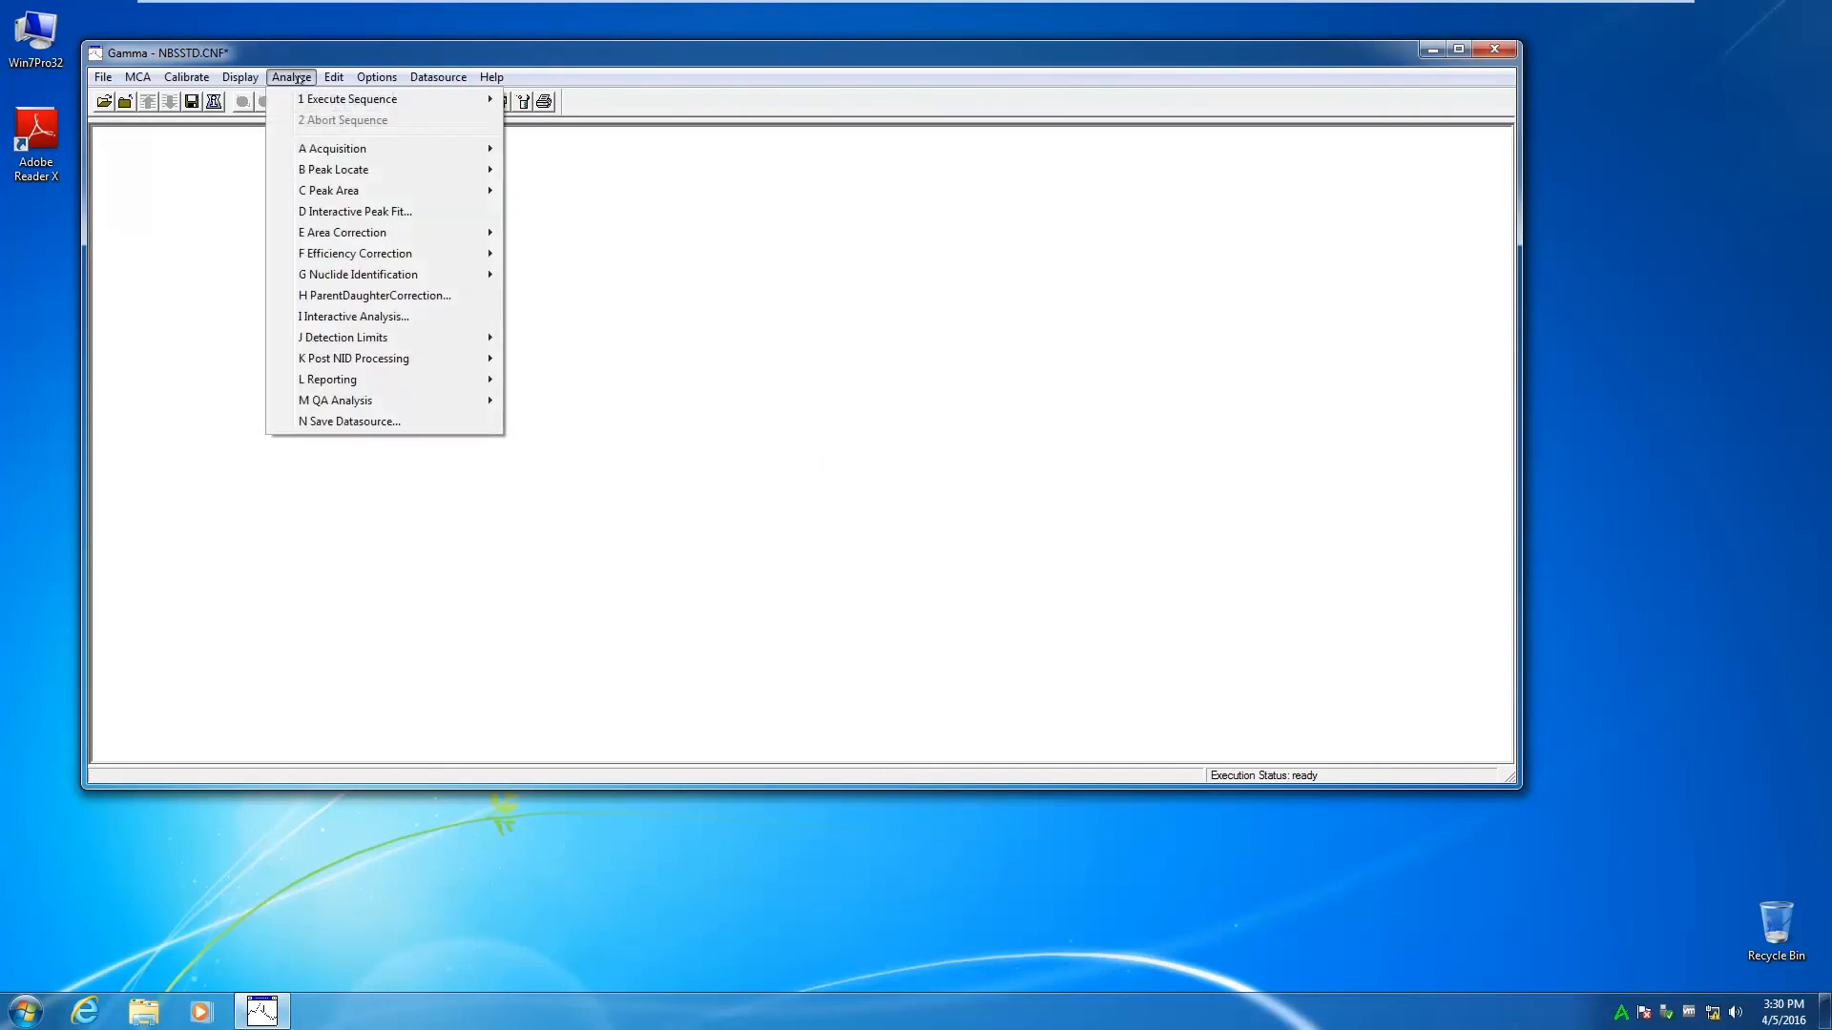
{"action": "mouse_move", "coordinate": [458, 379]}
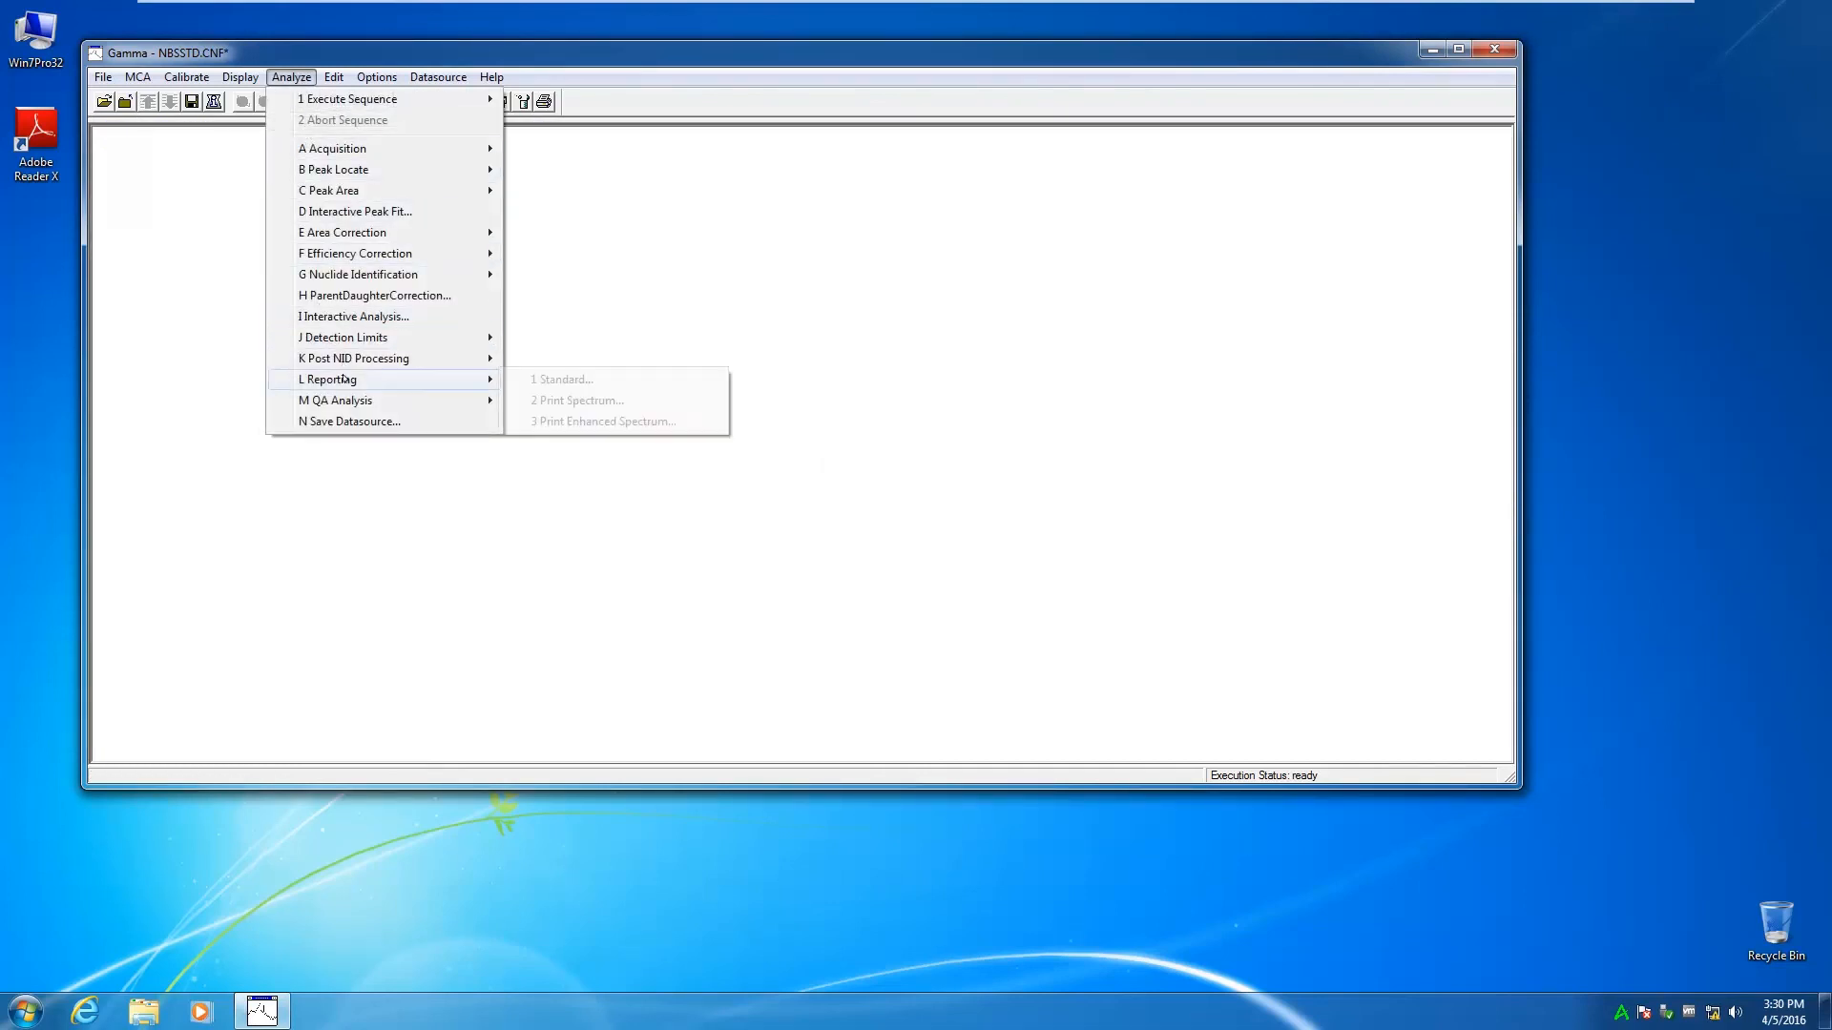
{"action": "left_click", "coordinate": [544, 379]}
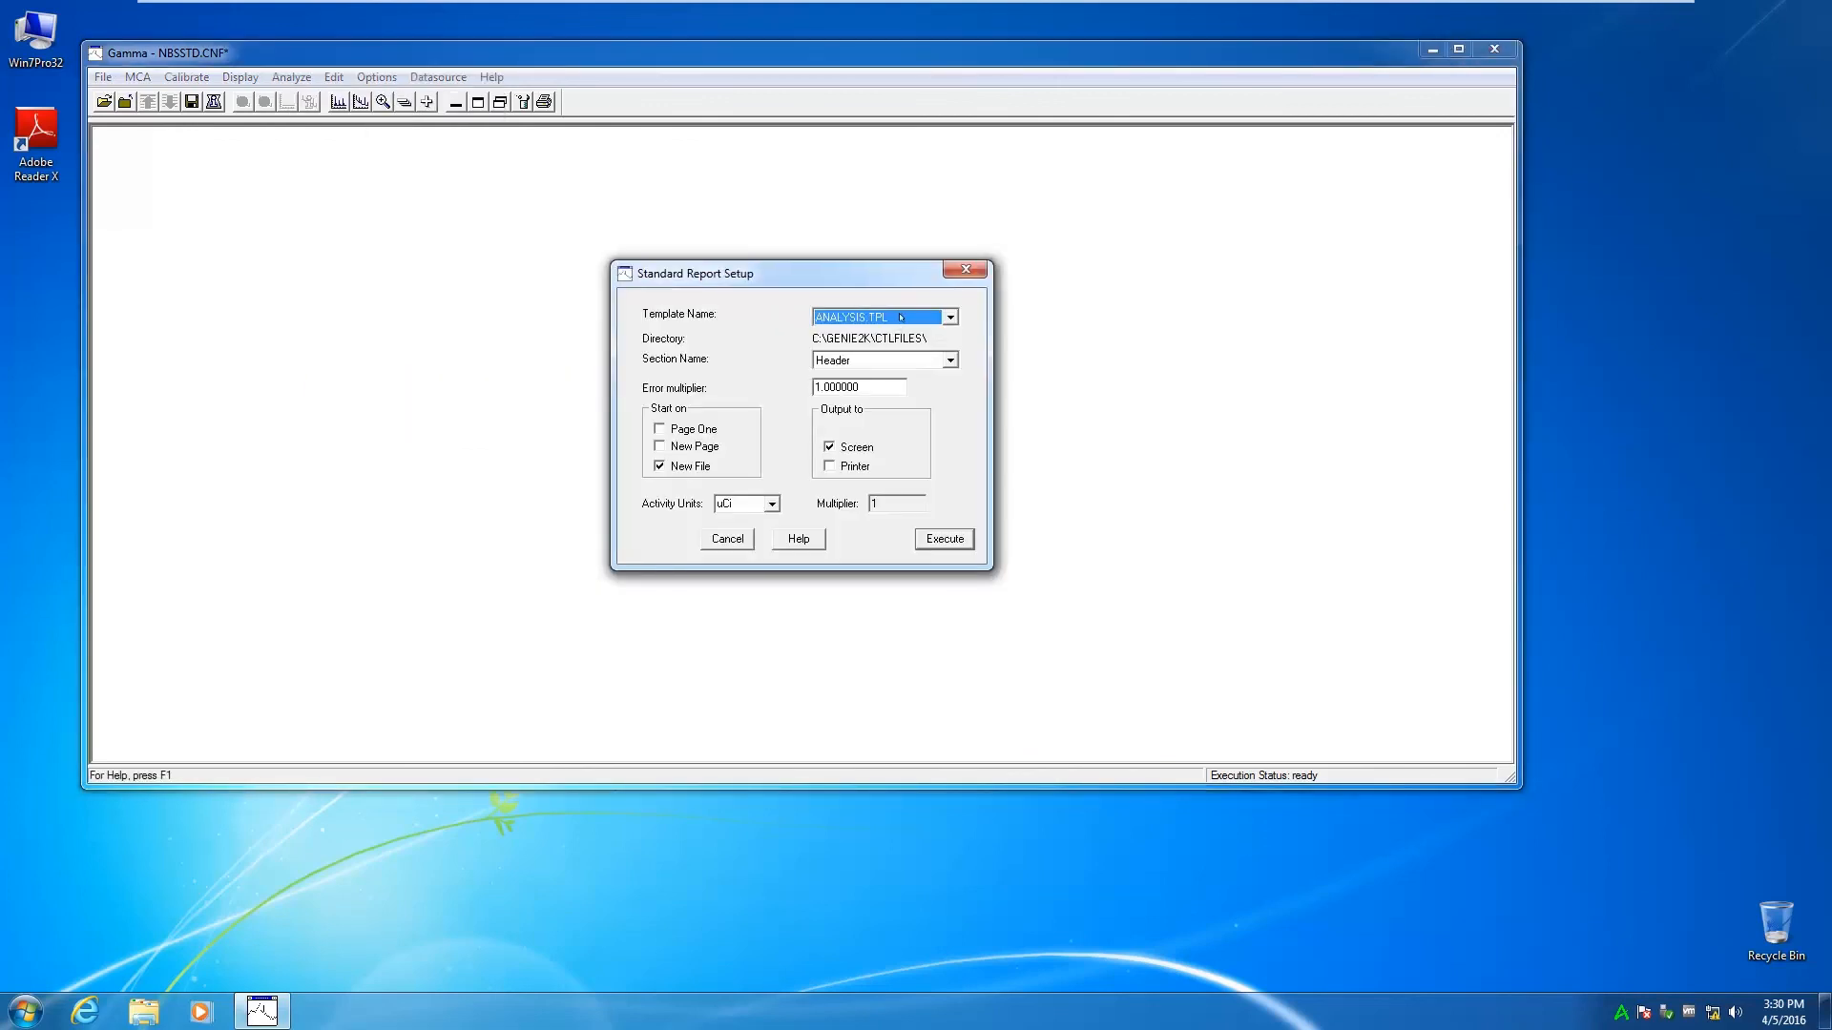
{"action": "left_click", "coordinate": [949, 360]}
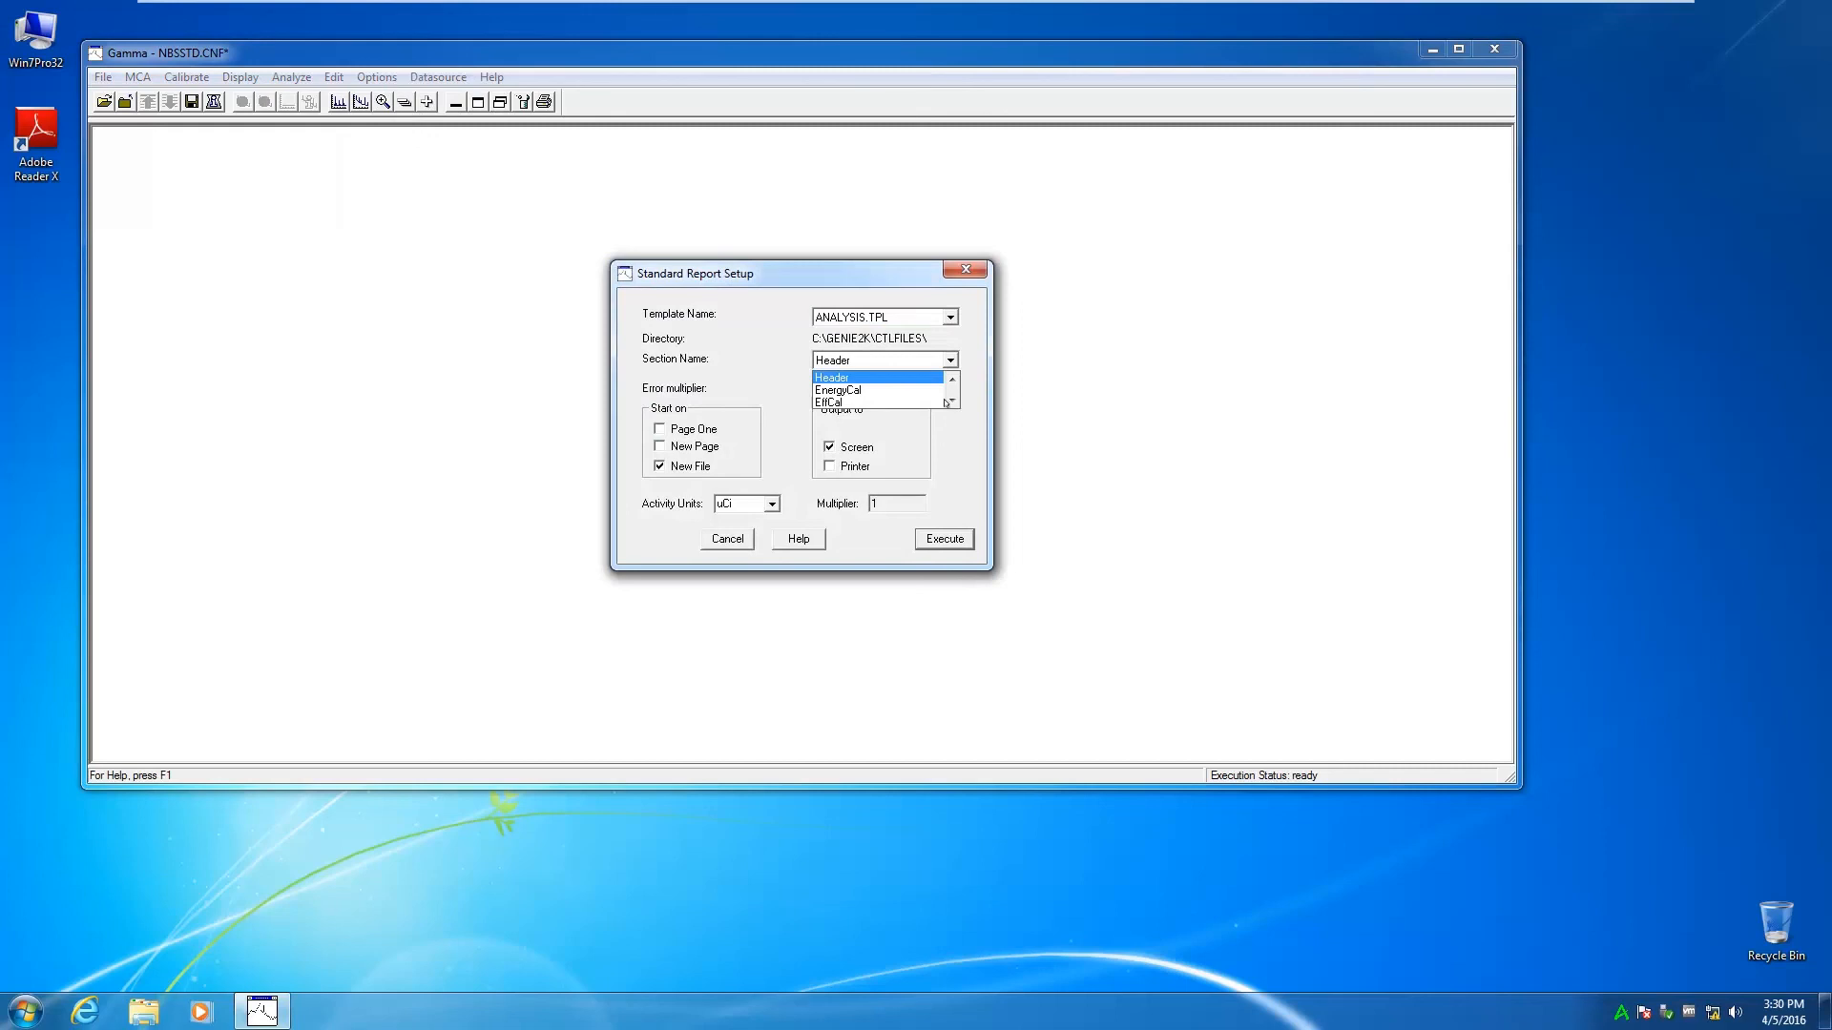
{"action": "left_click", "coordinate": [884, 404]}
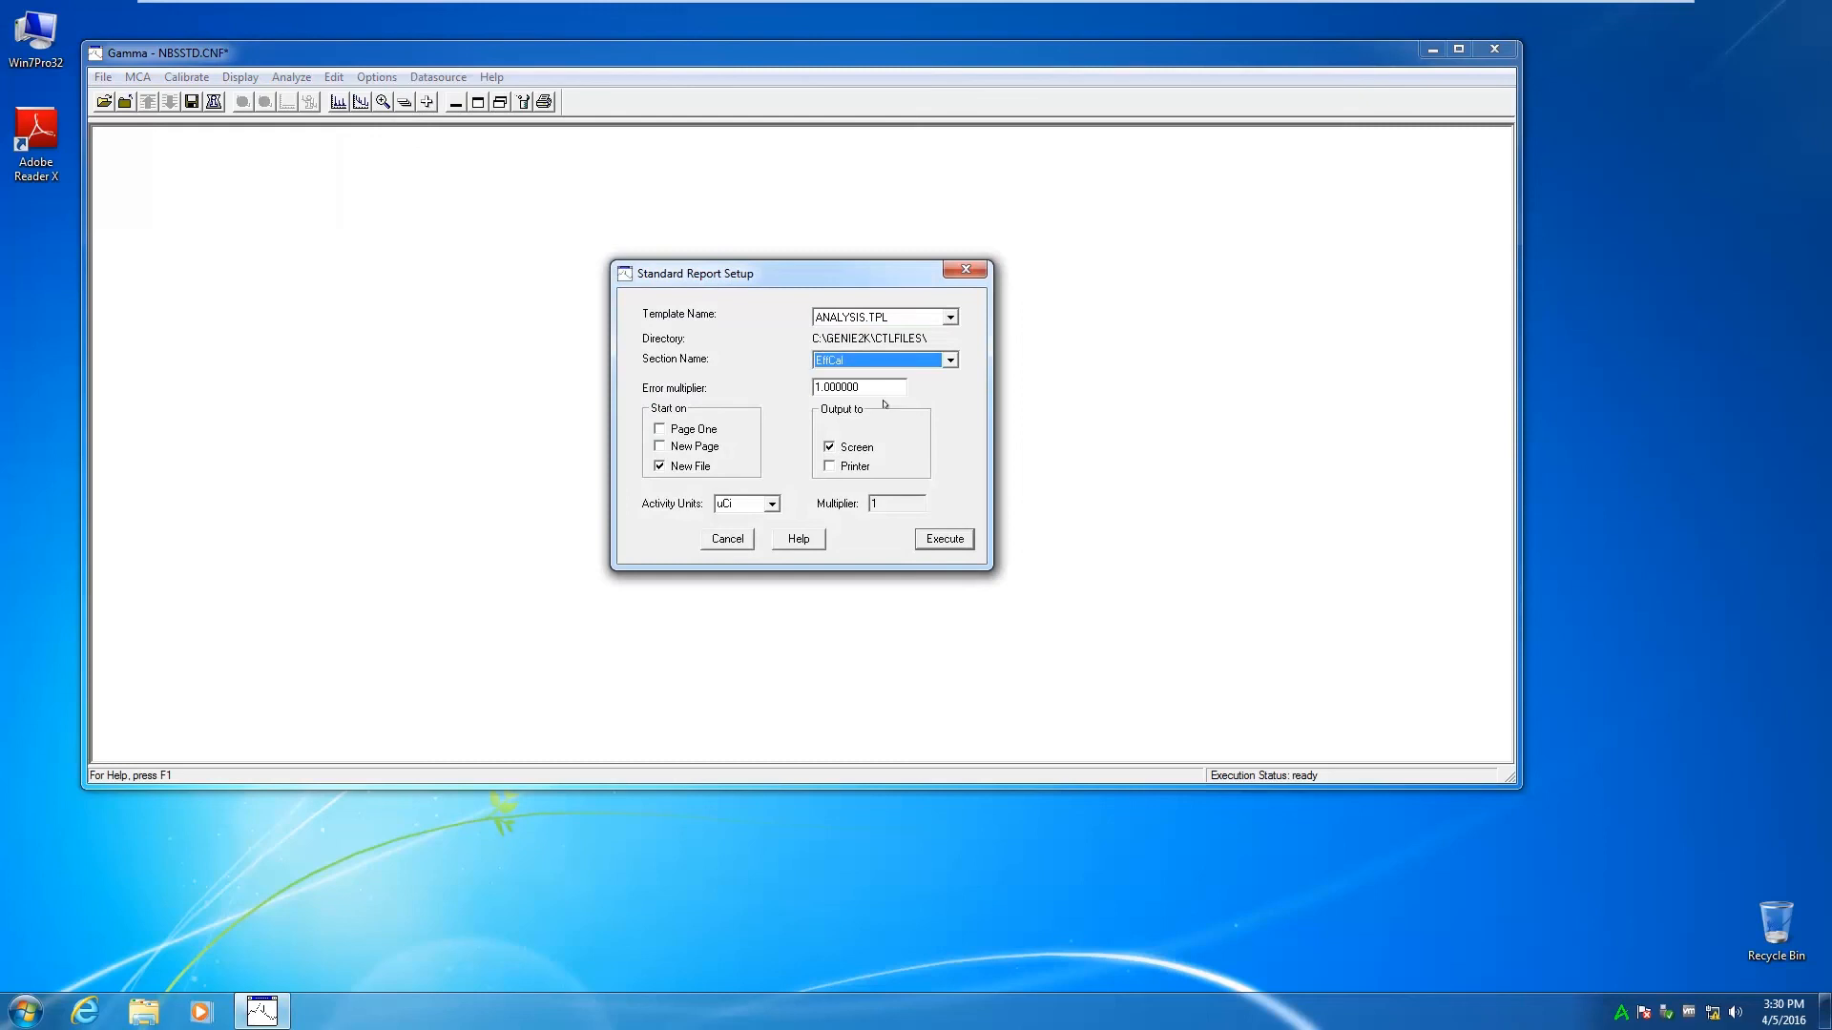
{"action": "left_click", "coordinate": [942, 540]}
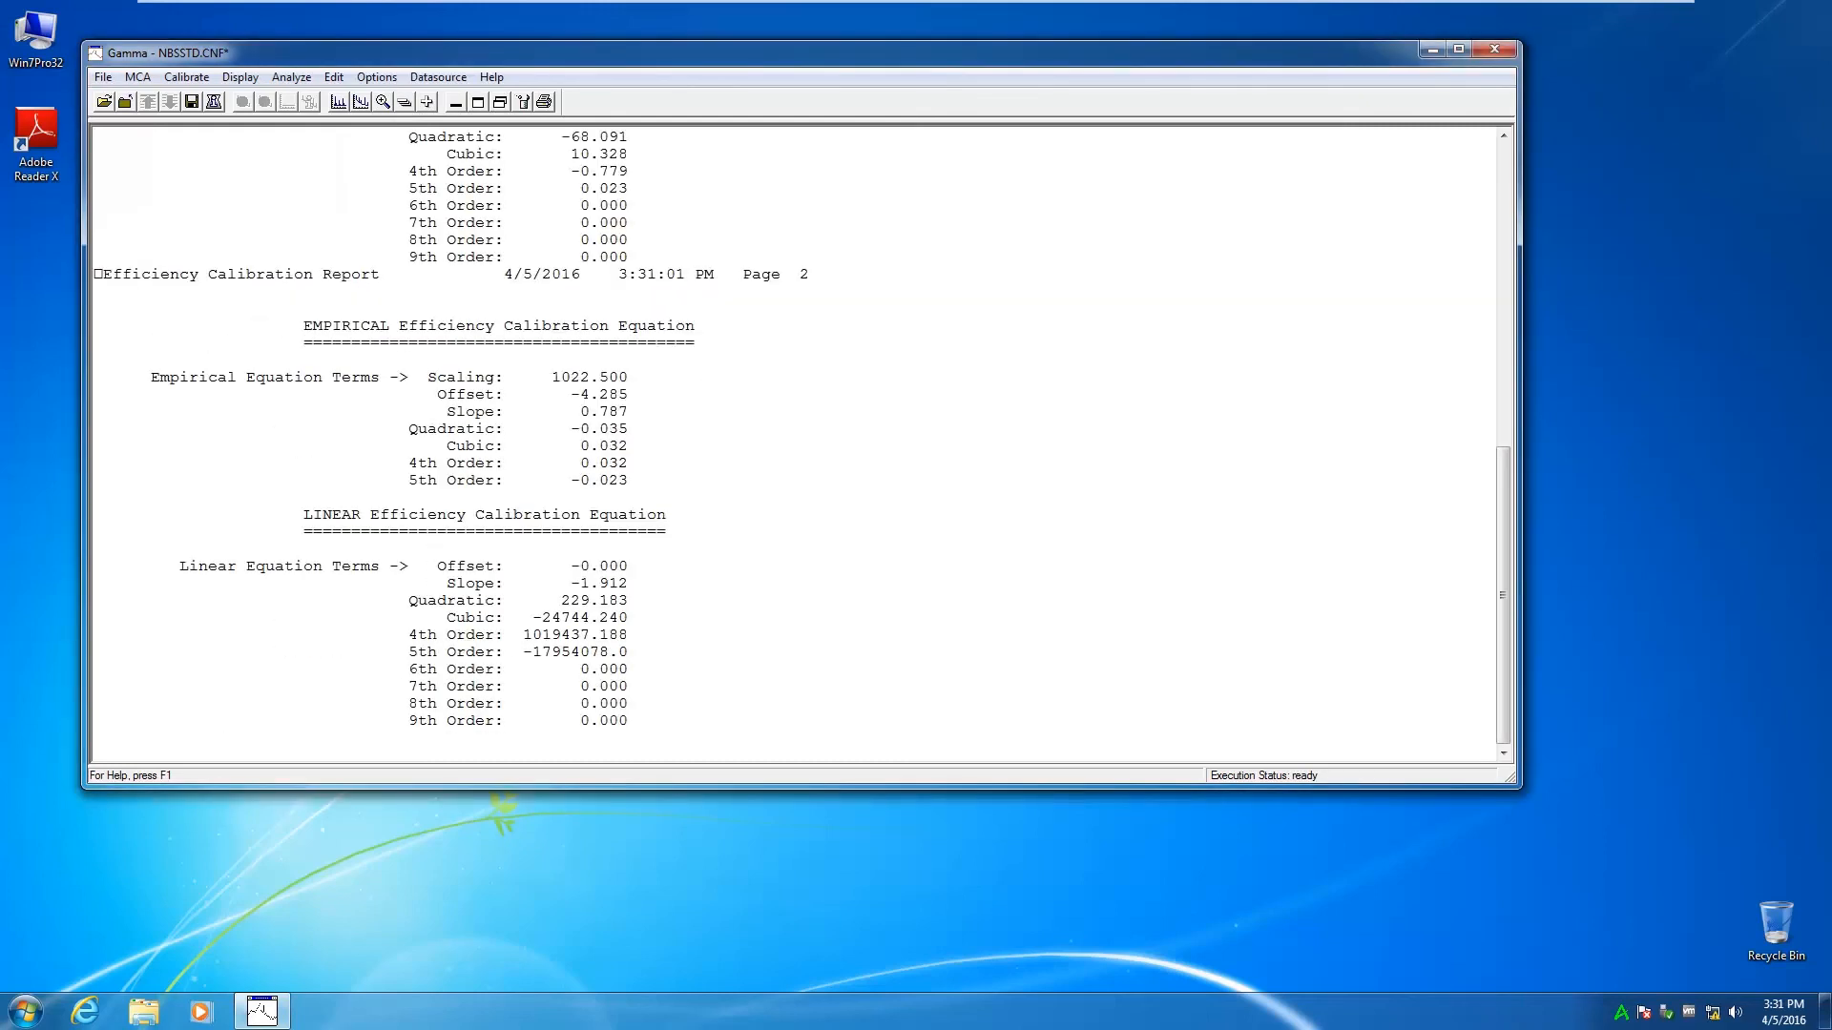
{"action": "scroll", "coordinate": [802, 445], "scroll_direction": "up", "scroll_amount": 12}
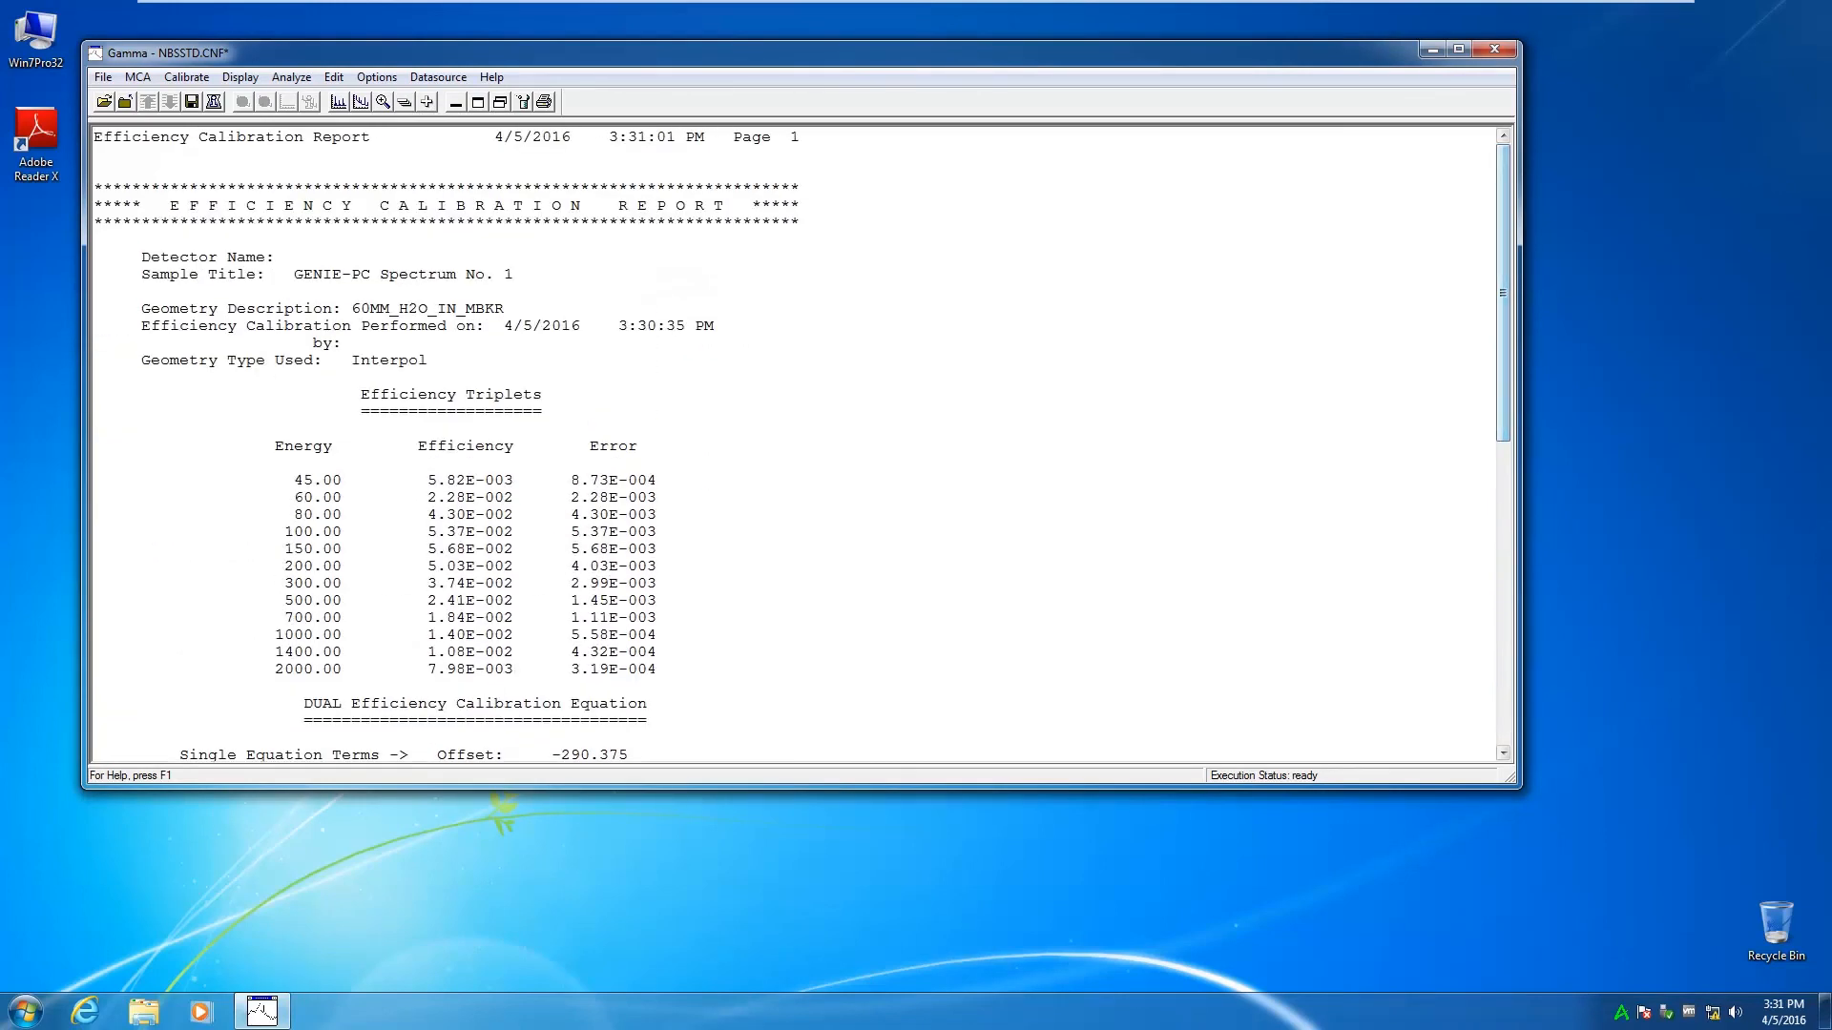
{"action": "left_click_drag", "start_coordinate": [173, 205], "coordinate": [723, 205]}
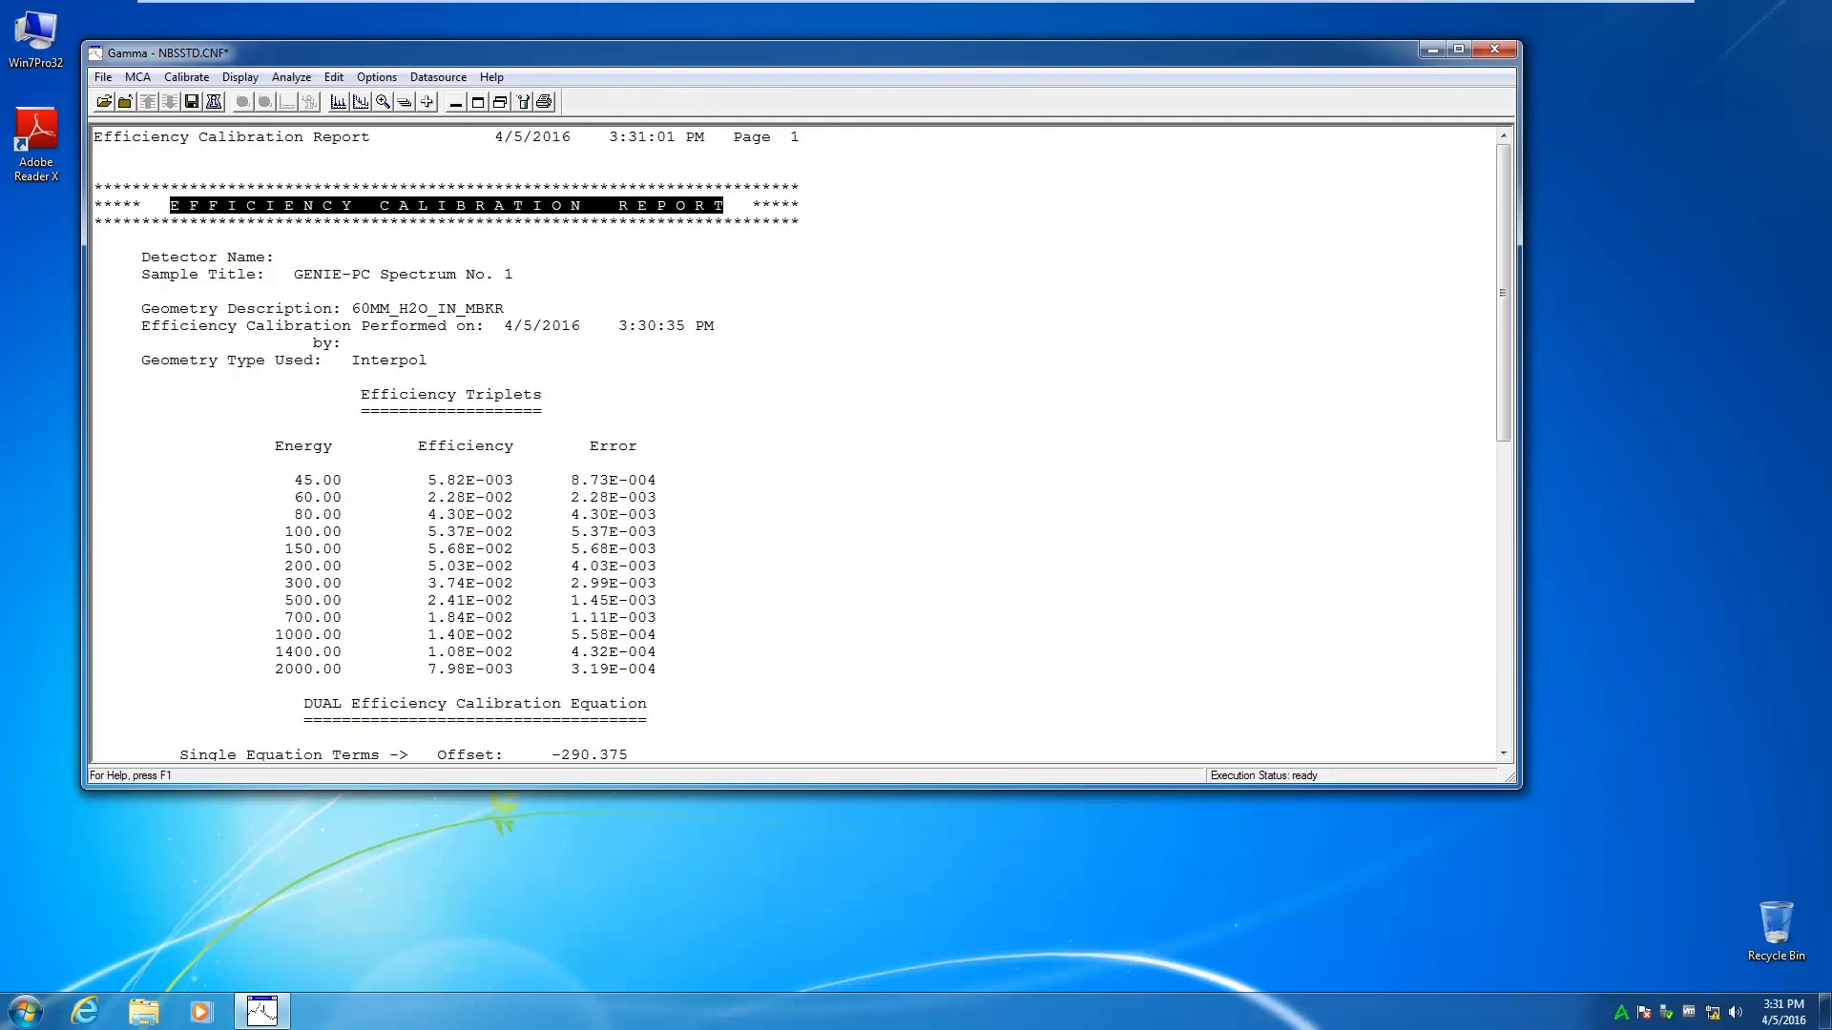